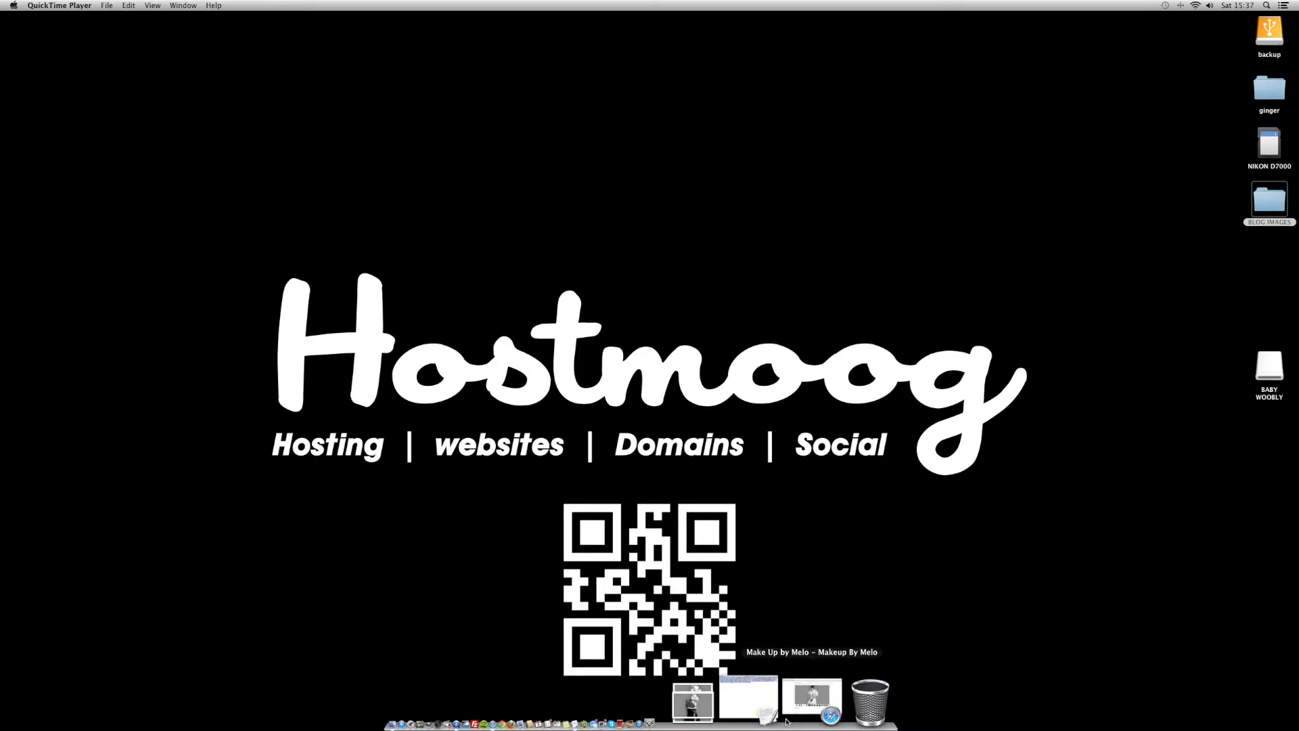
Step: Restore the minimised Makeup By Melo website window, open its Blog page and look over the existing posts
click(787, 721)
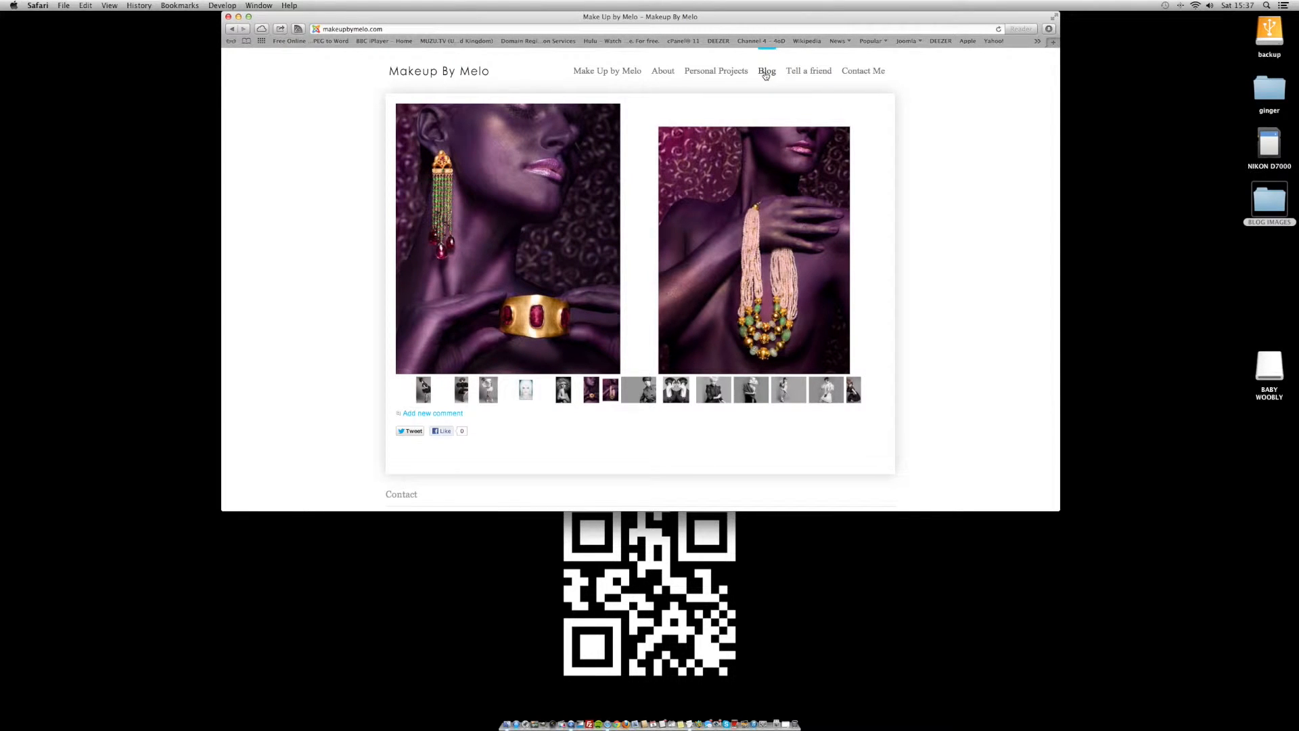
click(766, 72)
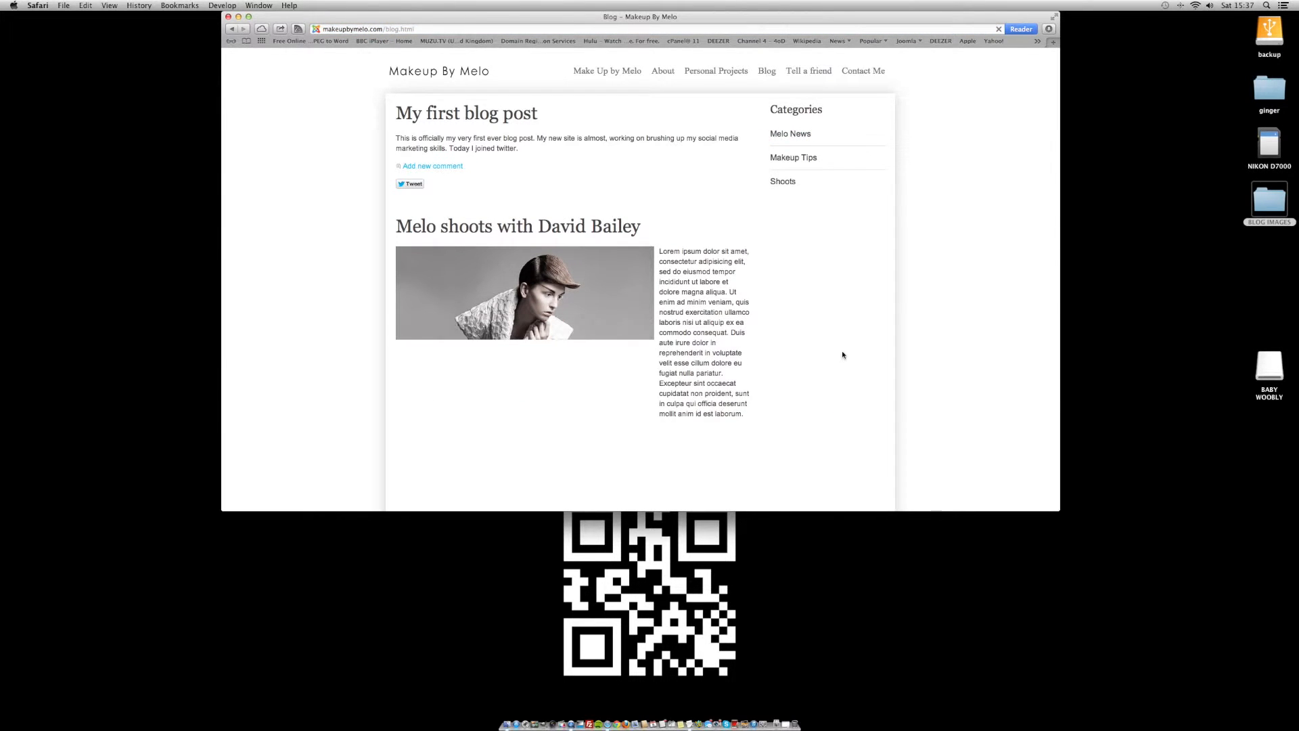
scroll(842, 351, down, 1)
scroll(842, 355, down, 5)
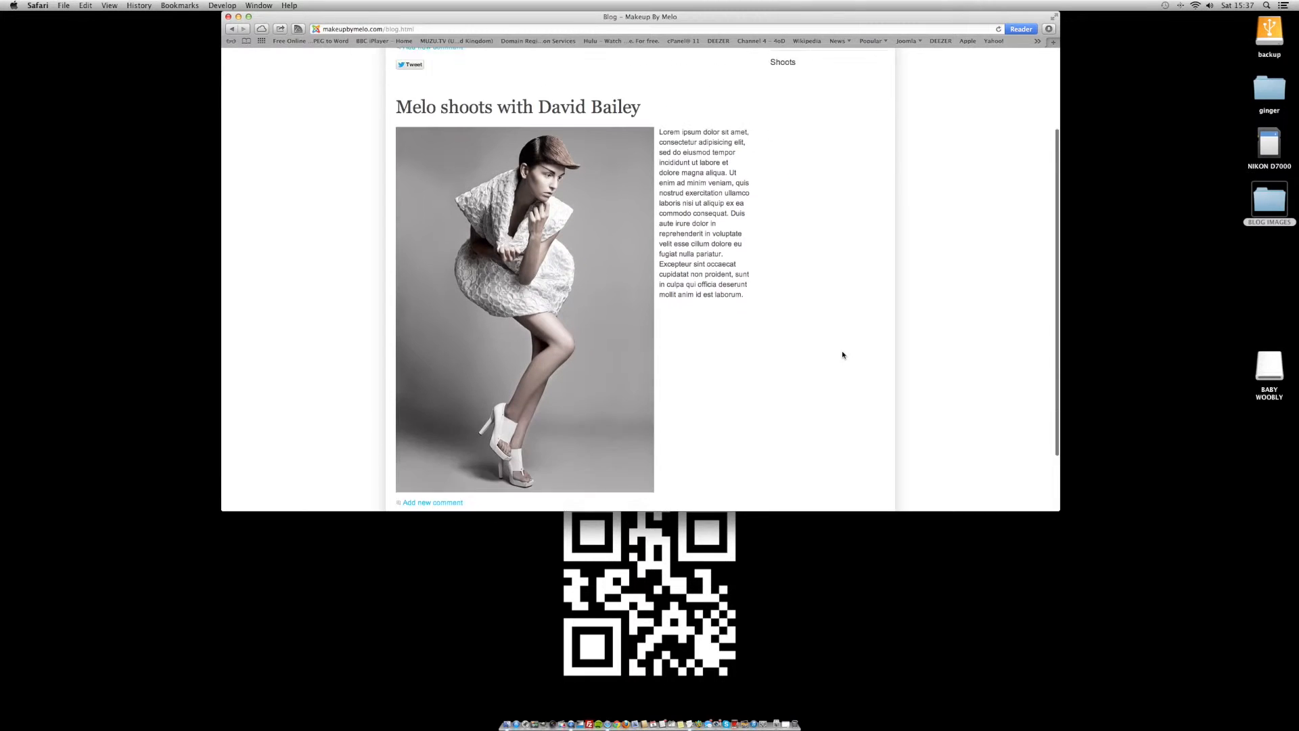
scroll(843, 354, up, 5)
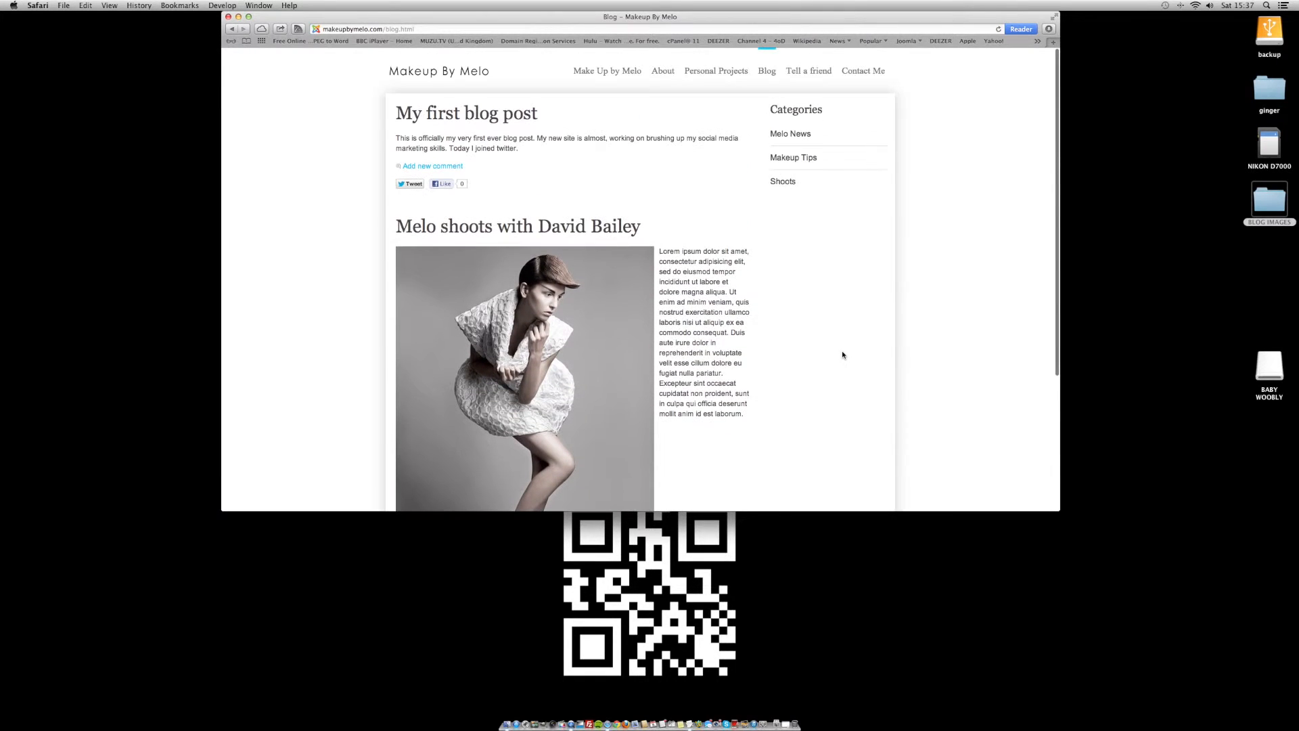
scroll(842, 355, down, 5)
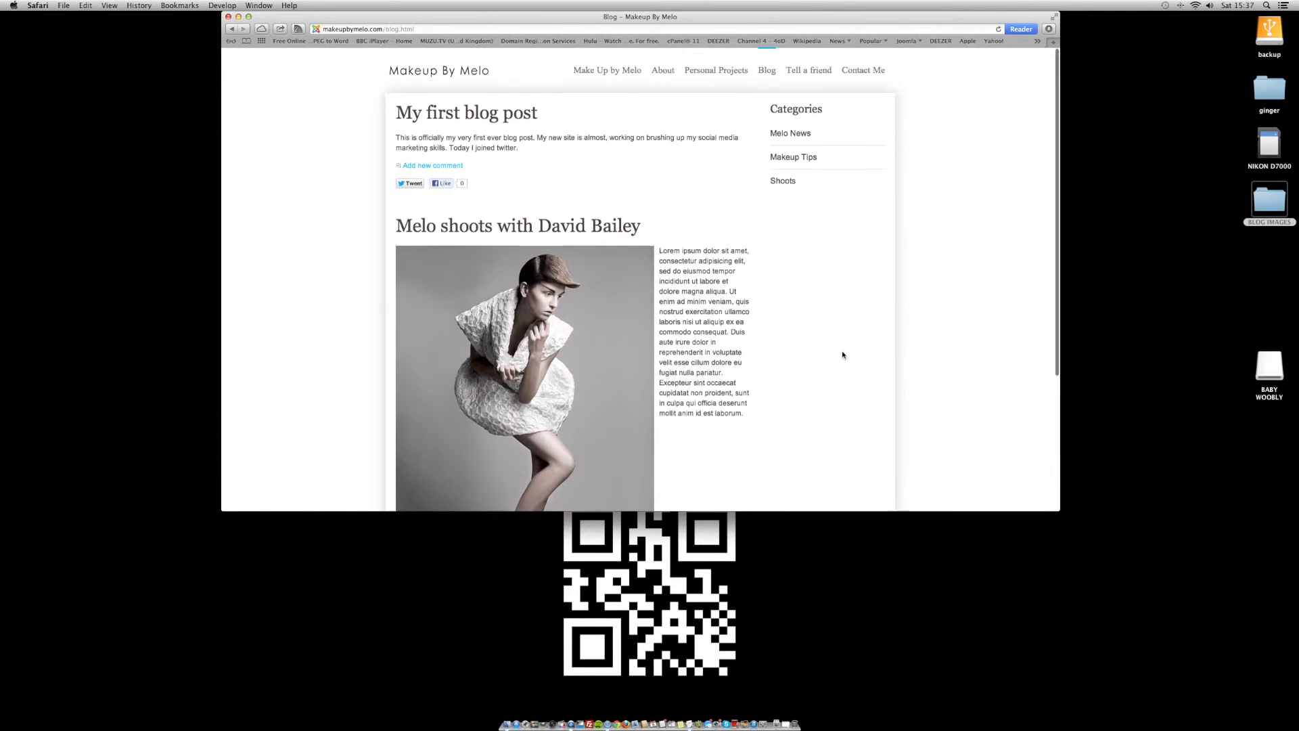
scroll(843, 354, up, 5)
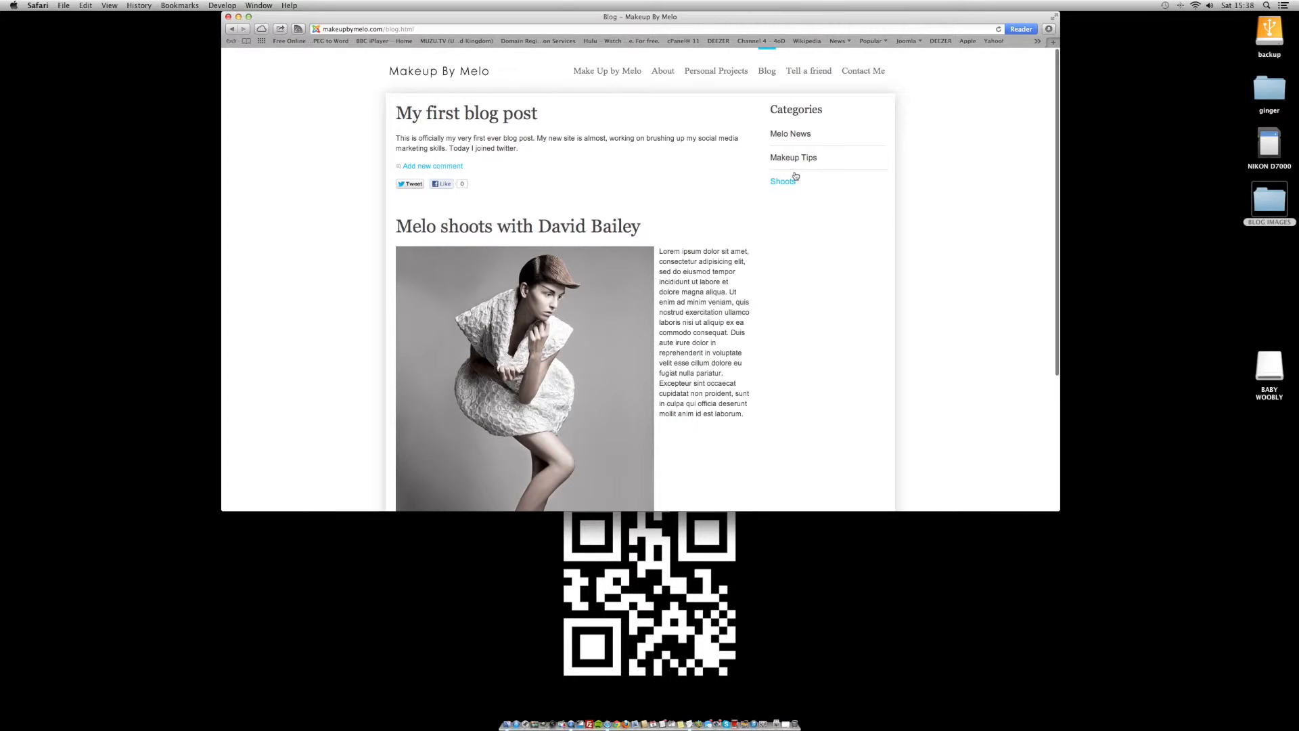
Step: Open the Admin Login page from the link in the blog page's footer
scroll(796, 176, down, 3)
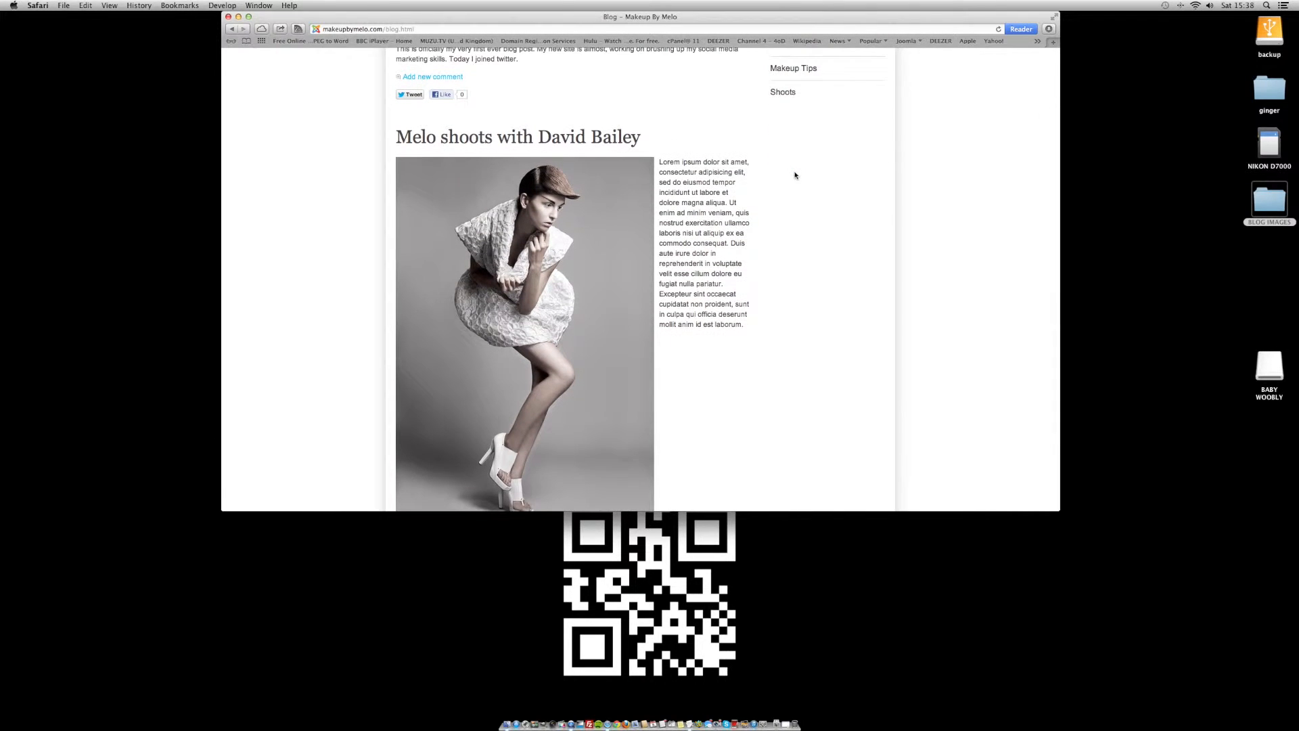
scroll(796, 176, down, 4)
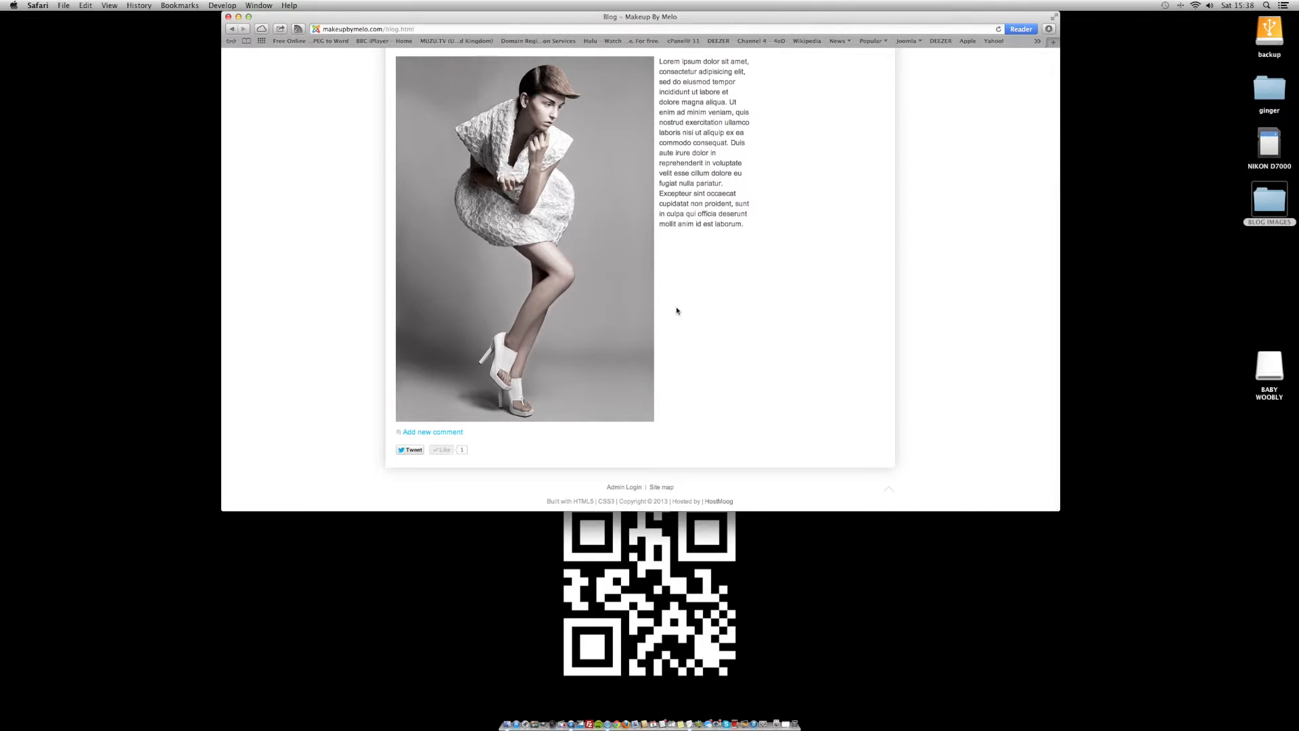
click(624, 489)
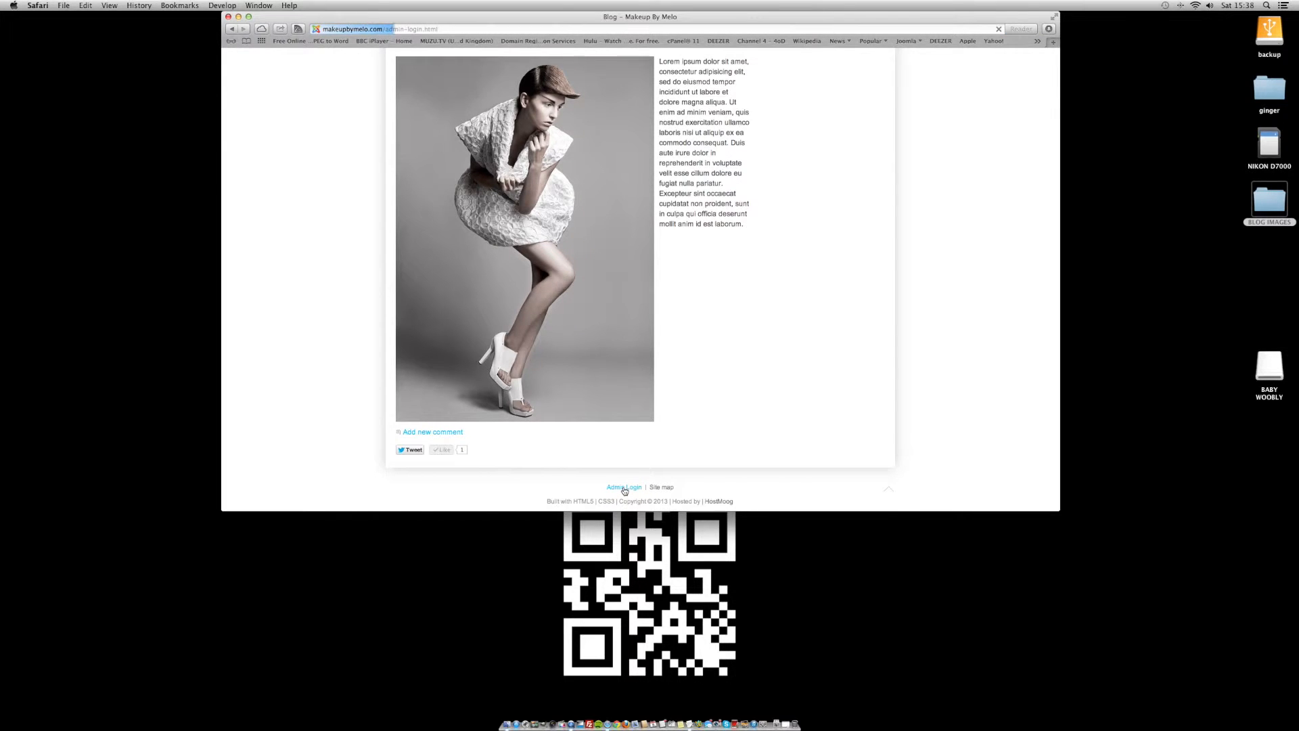
scroll(757, 444, down, 3)
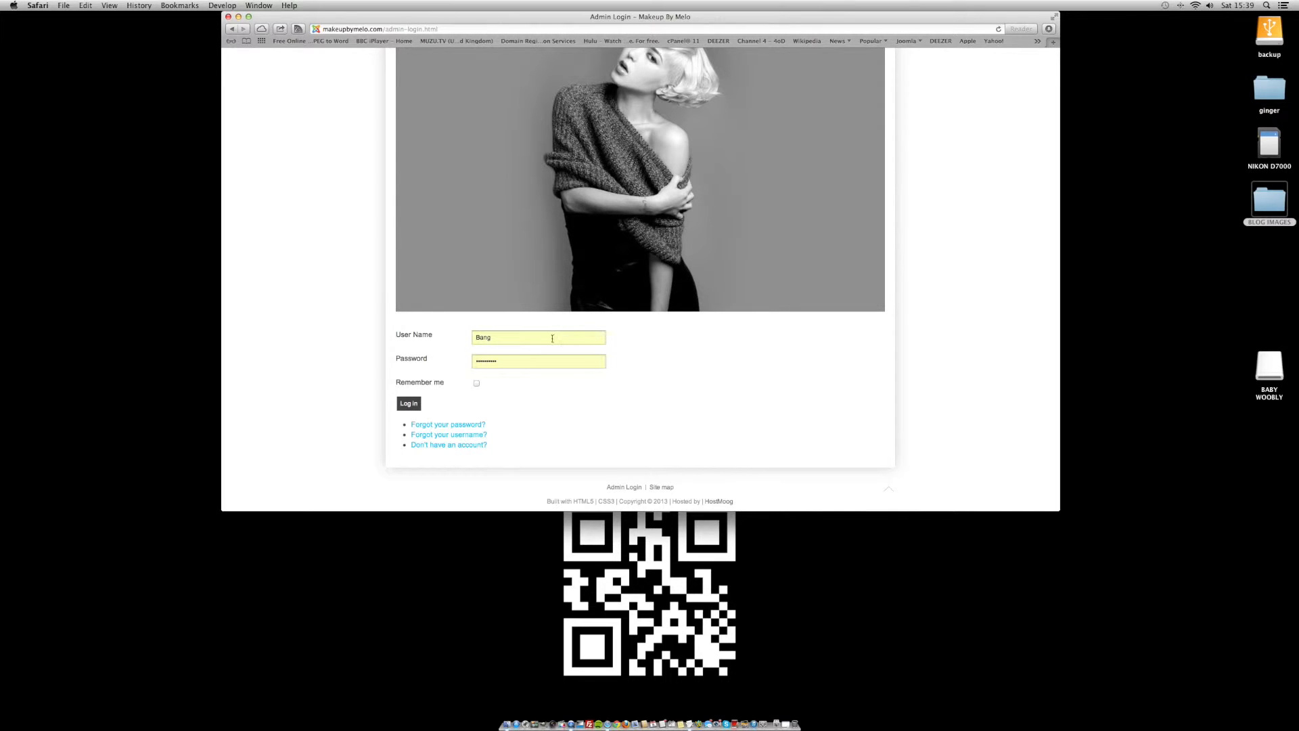
Step: Log in with the saved user name and password, always allowing the browser to use the stored keychain item
click(549, 339)
click(495, 364)
click(412, 404)
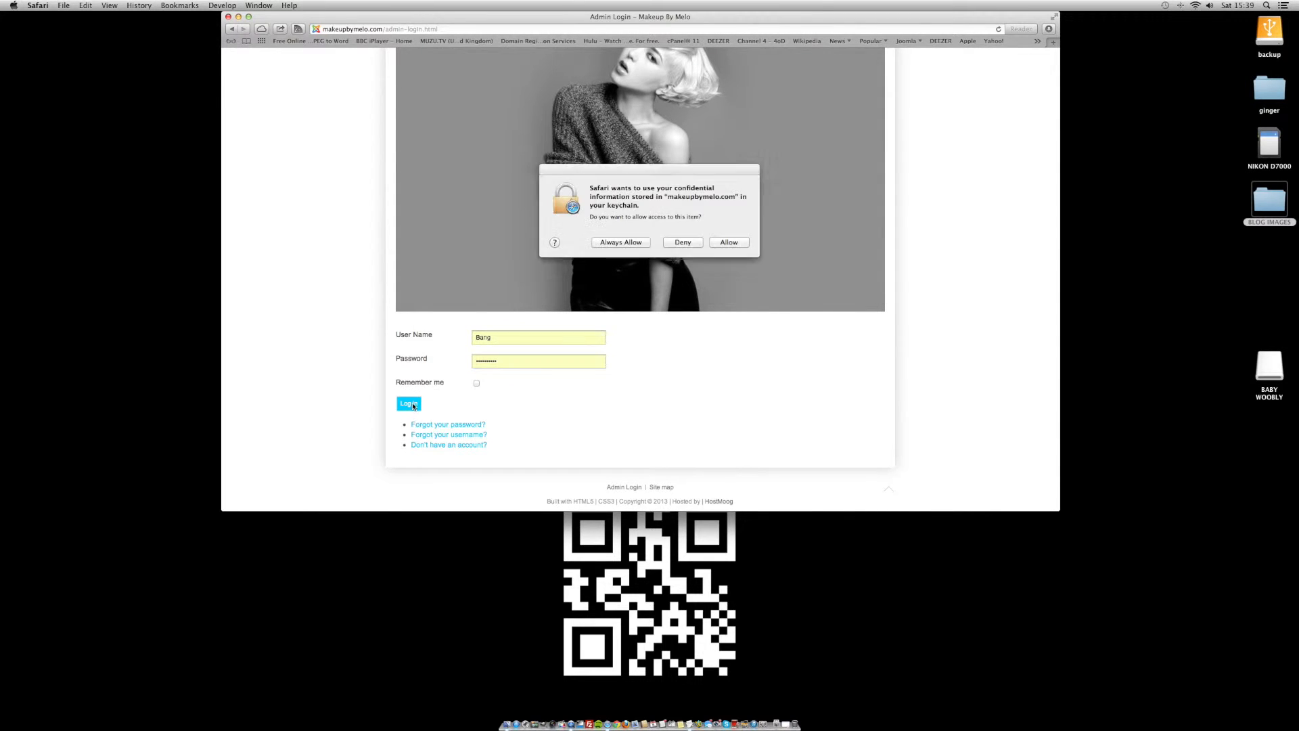
click(612, 244)
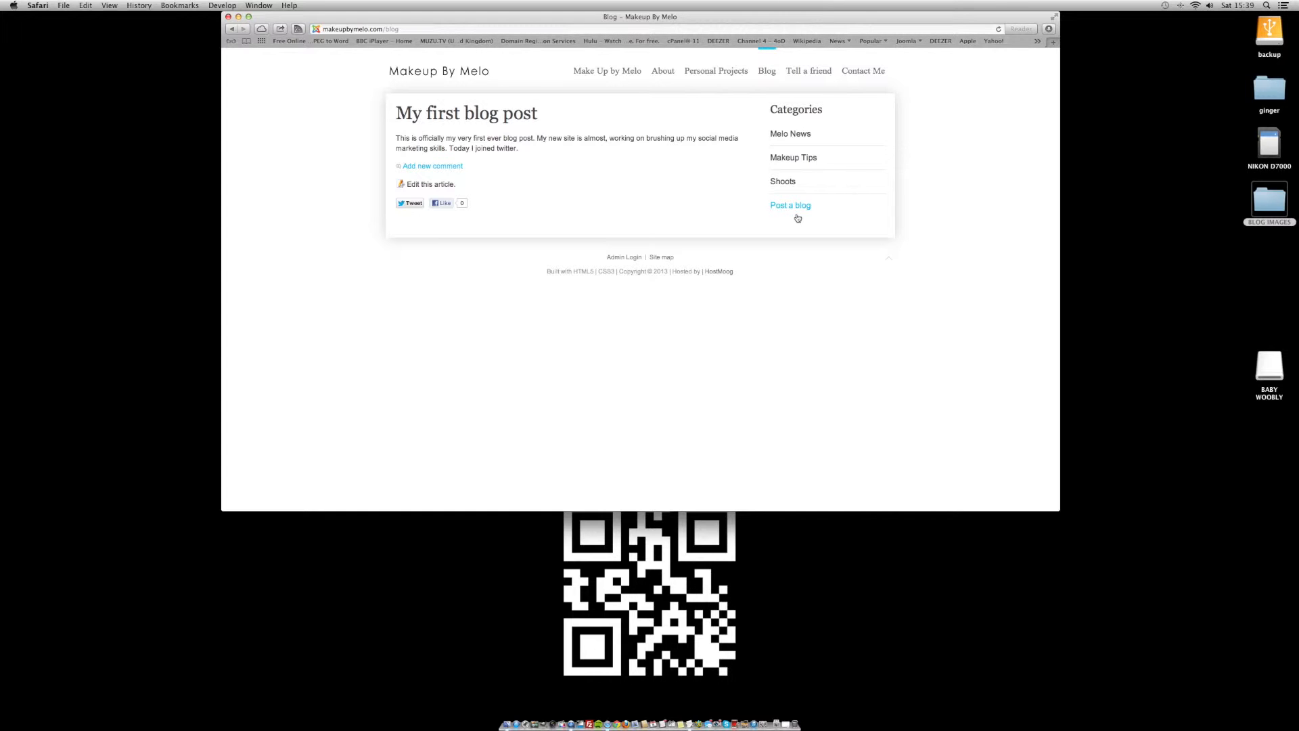
Step: Open the Post a blog form and enlarge the browser window to show more of it
click(791, 206)
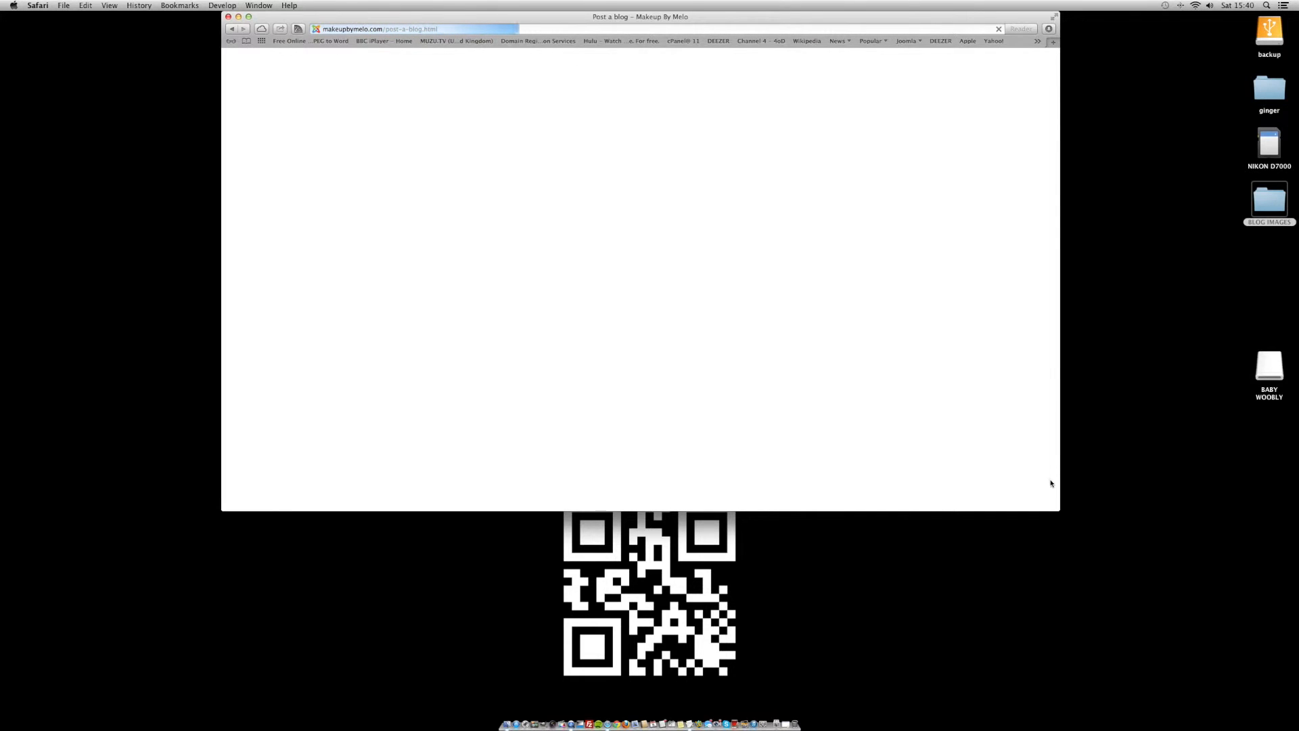
drag(1058, 510, 1117, 715)
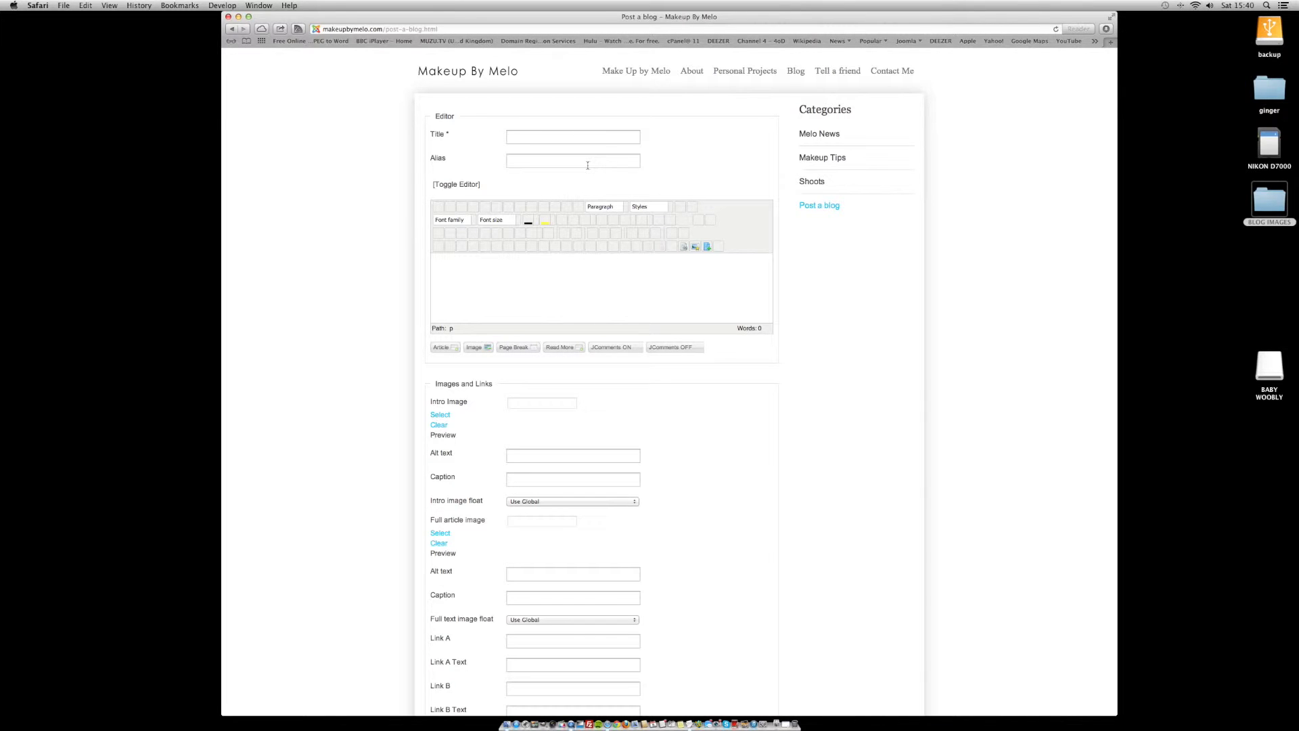
Step: Look through the form's Editor and Images and Links sections down to Publishing
scroll(814, 399, down, 4)
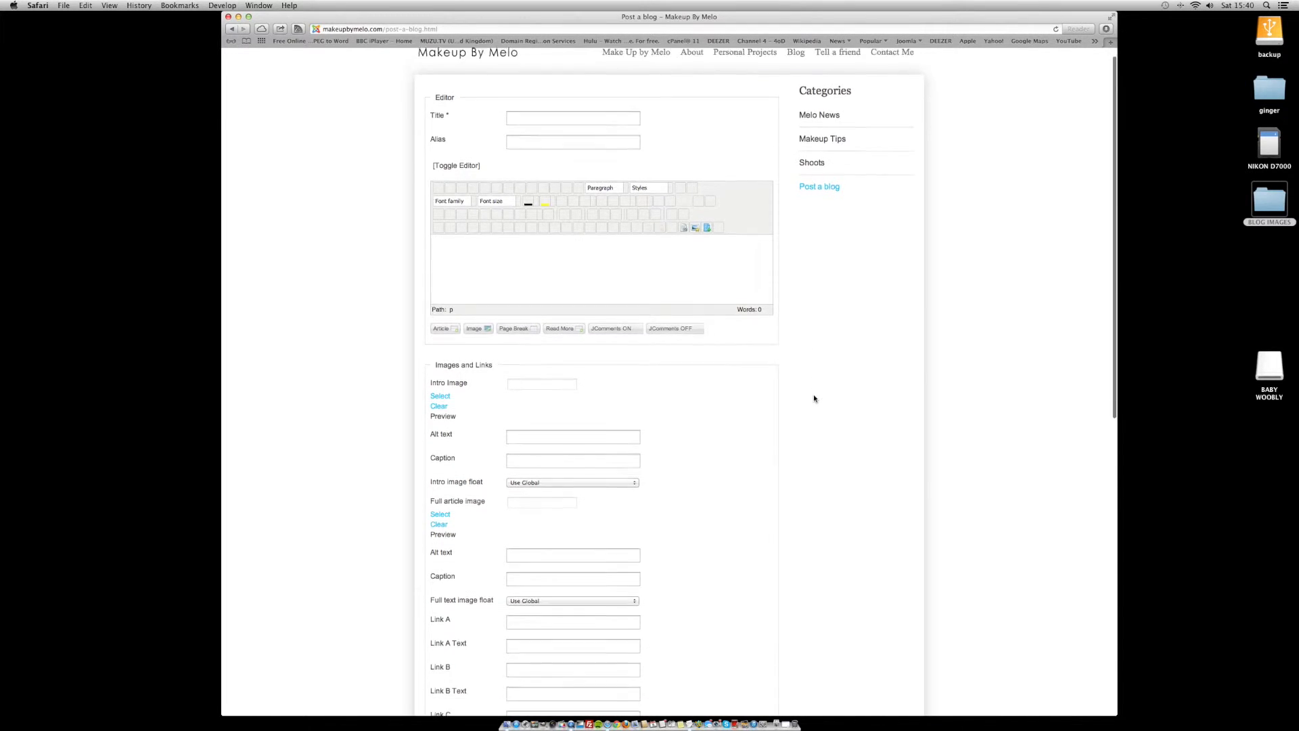
scroll(814, 398, down, 2)
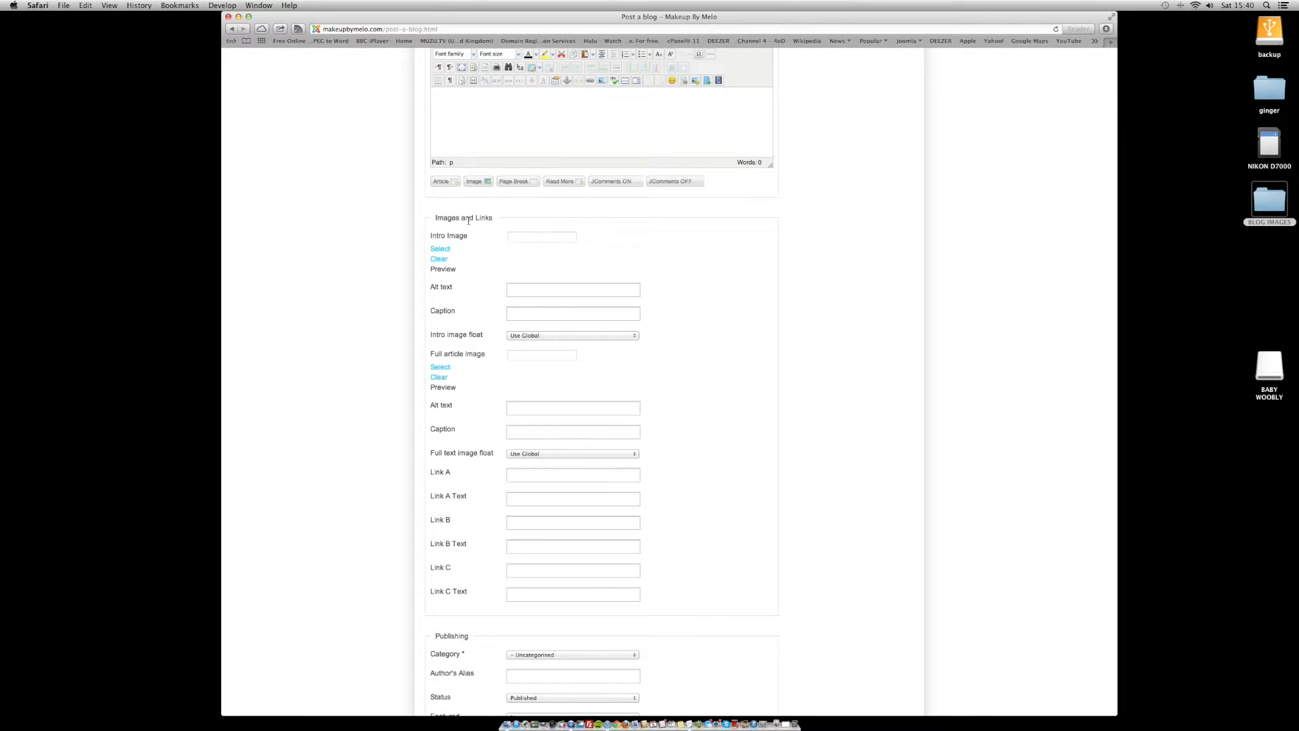
click(528, 289)
scroll(662, 478, down, 5)
scroll(662, 479, down, 5)
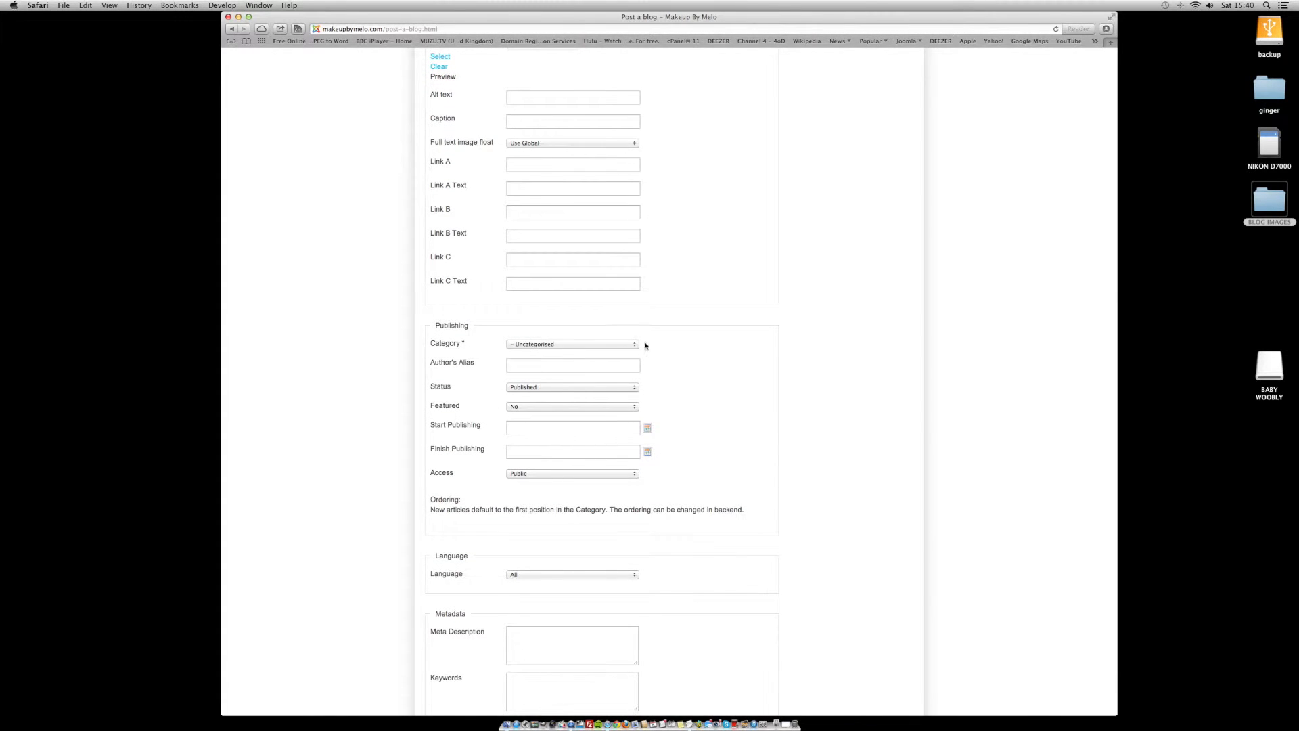
Step: Examine the choices offered for Category, Status and Featured in the Publishing section, leaving each one as it is
click(593, 346)
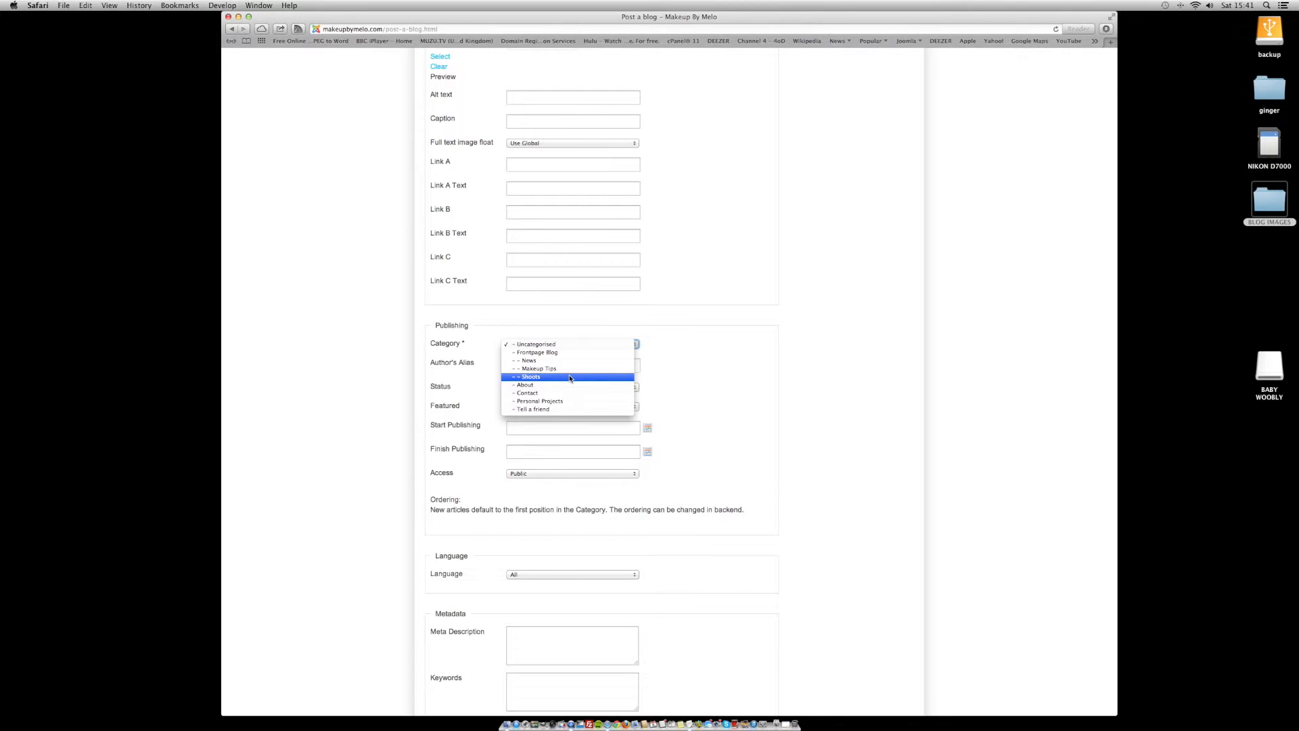
click(718, 369)
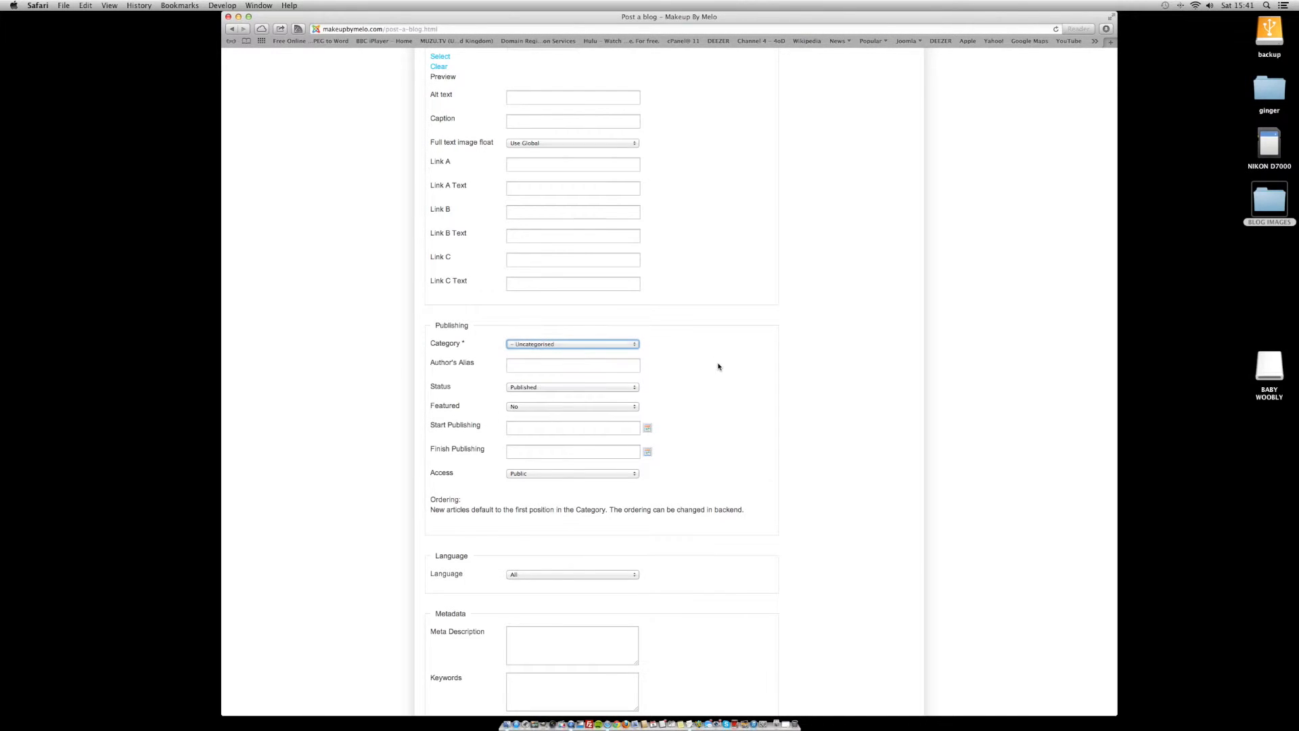
scroll(679, 386, down, 3)
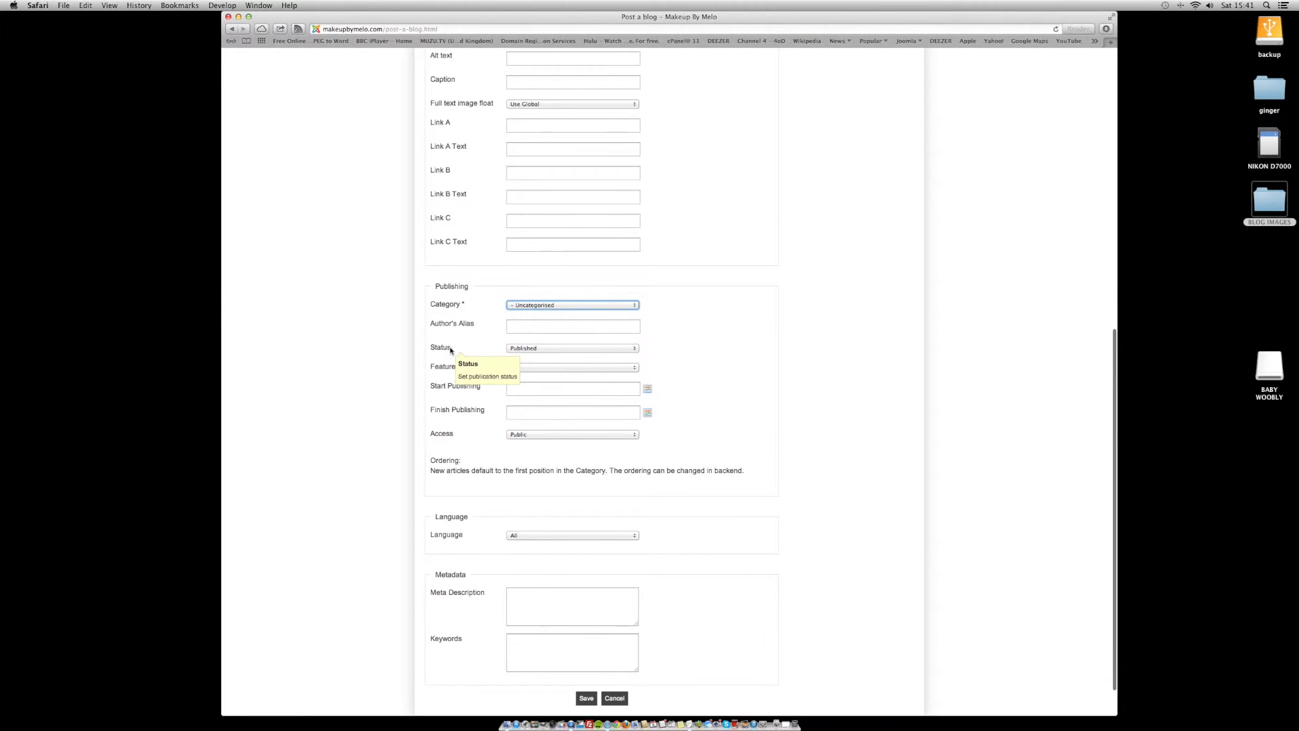
click(533, 350)
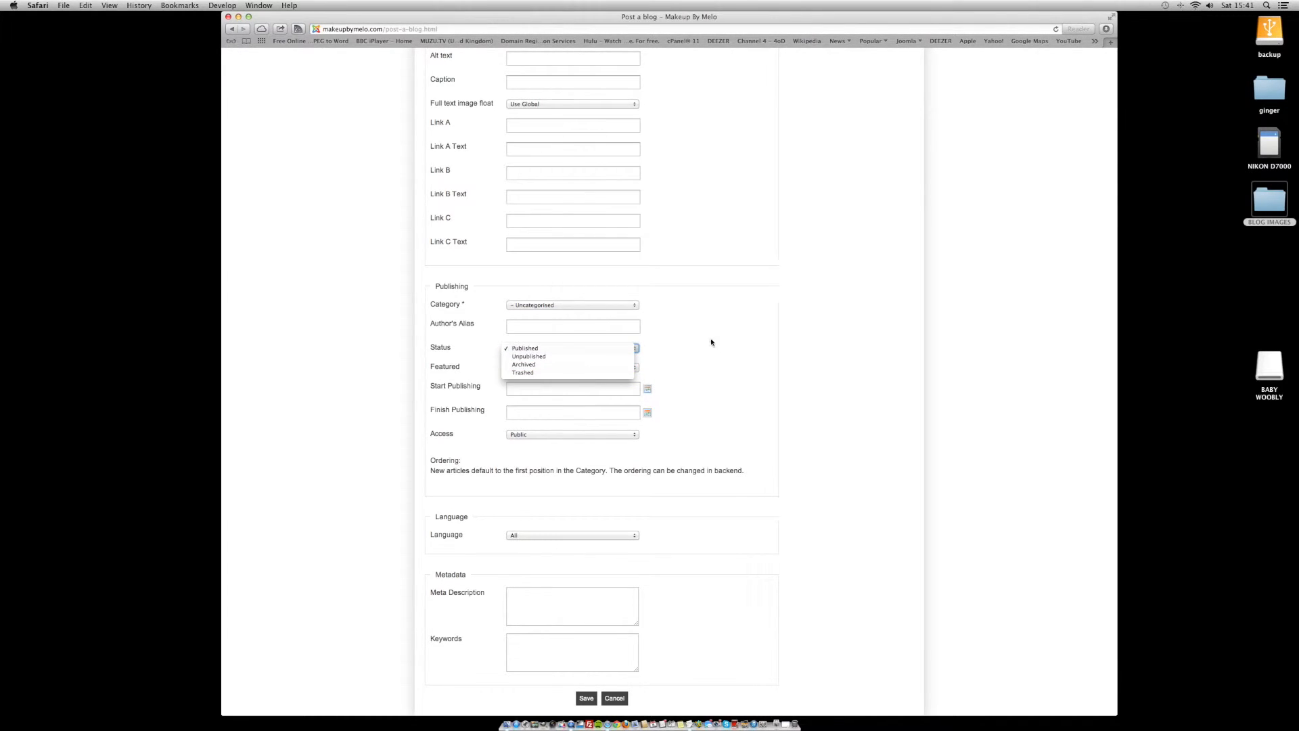
click(653, 362)
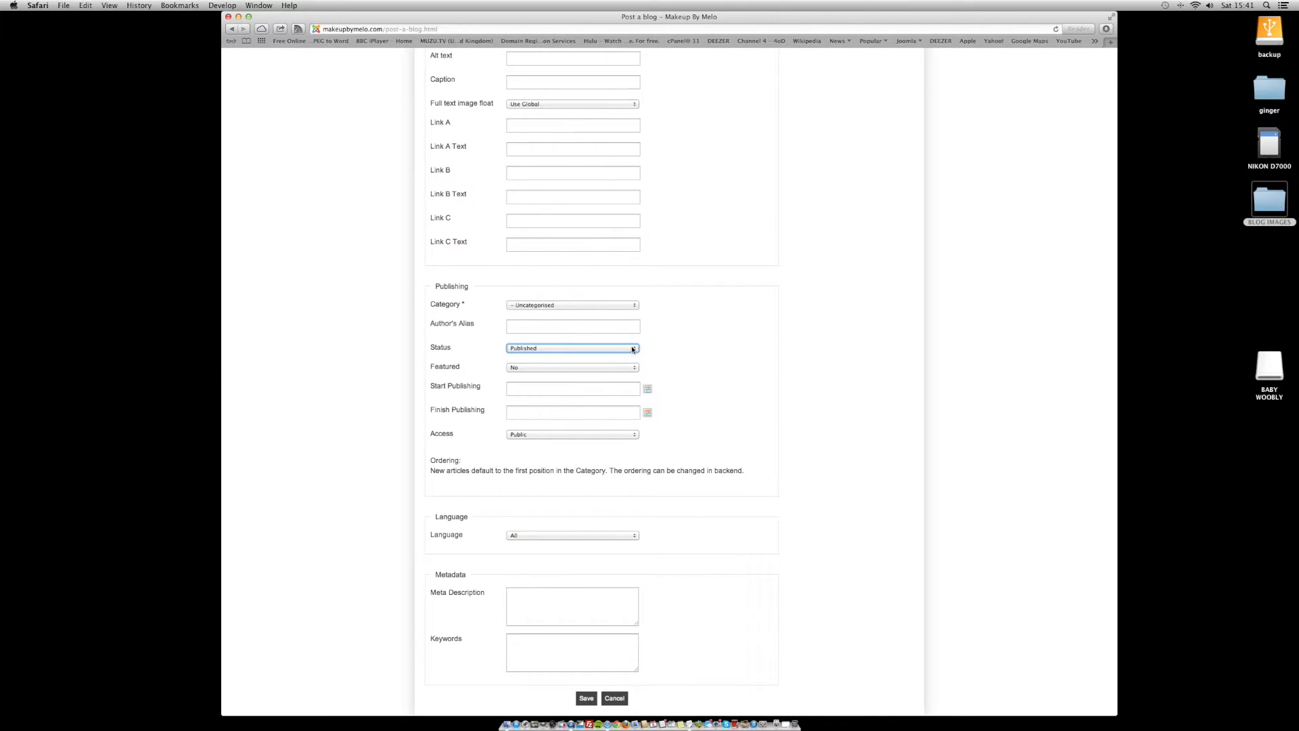
mouse_move(466, 366)
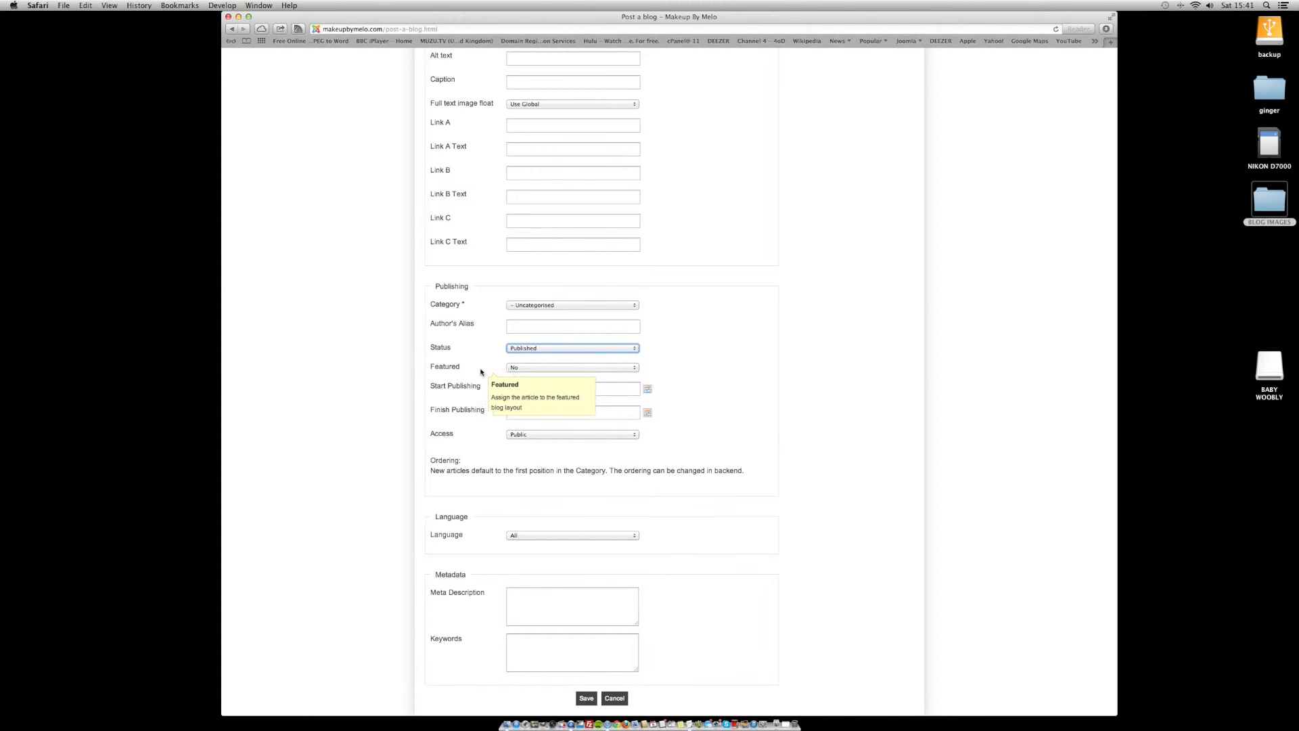
click(599, 349)
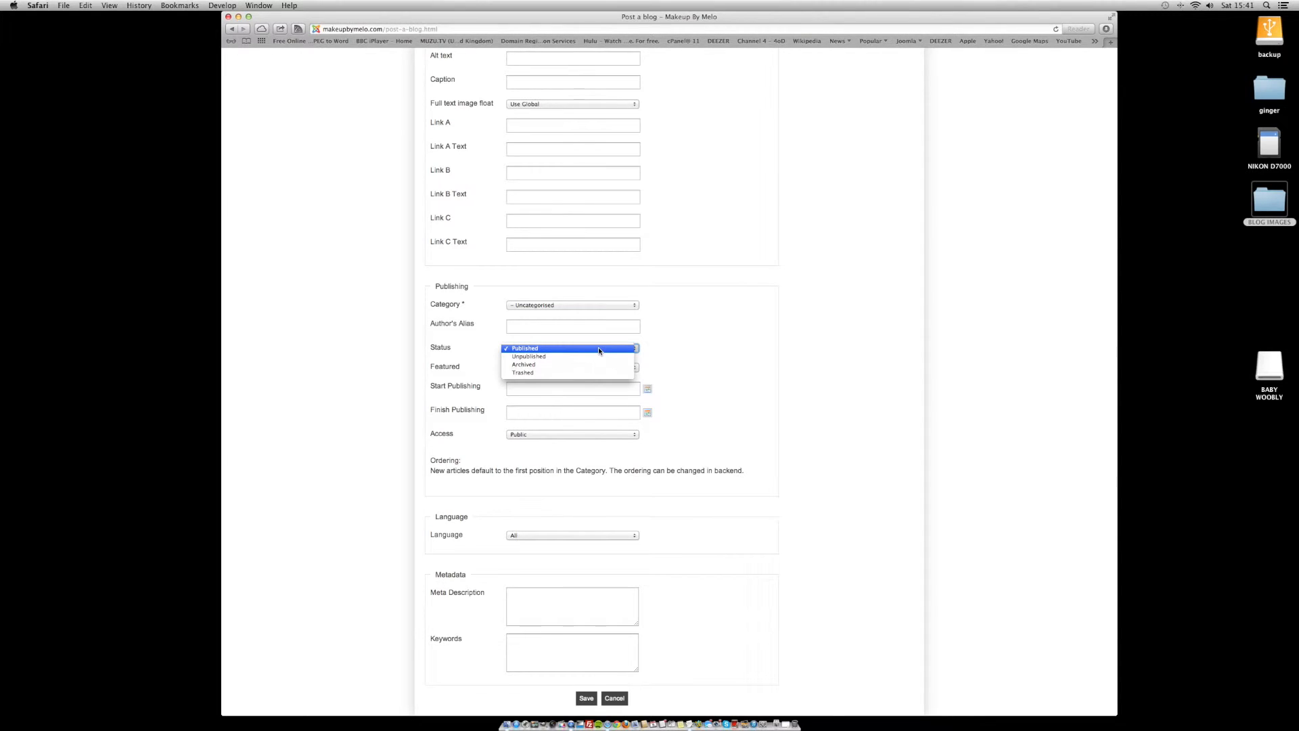
click(754, 343)
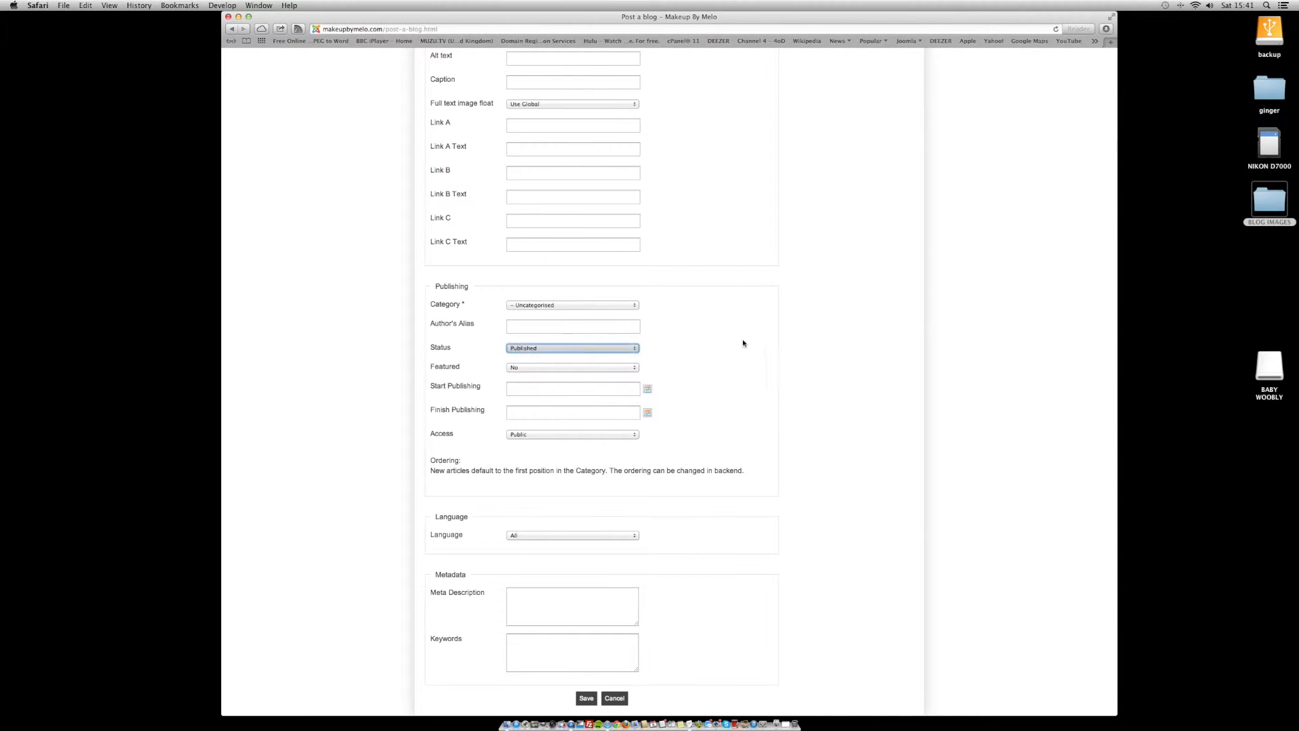
click(605, 369)
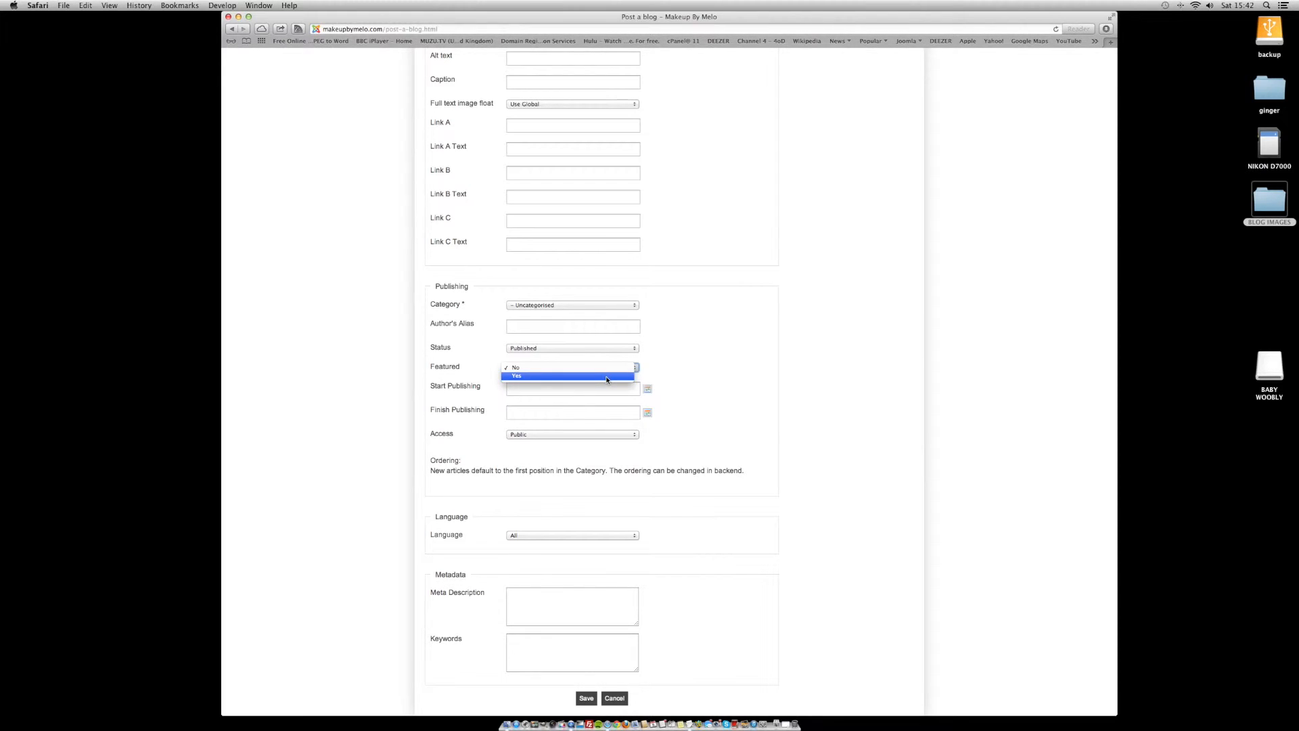
click(700, 389)
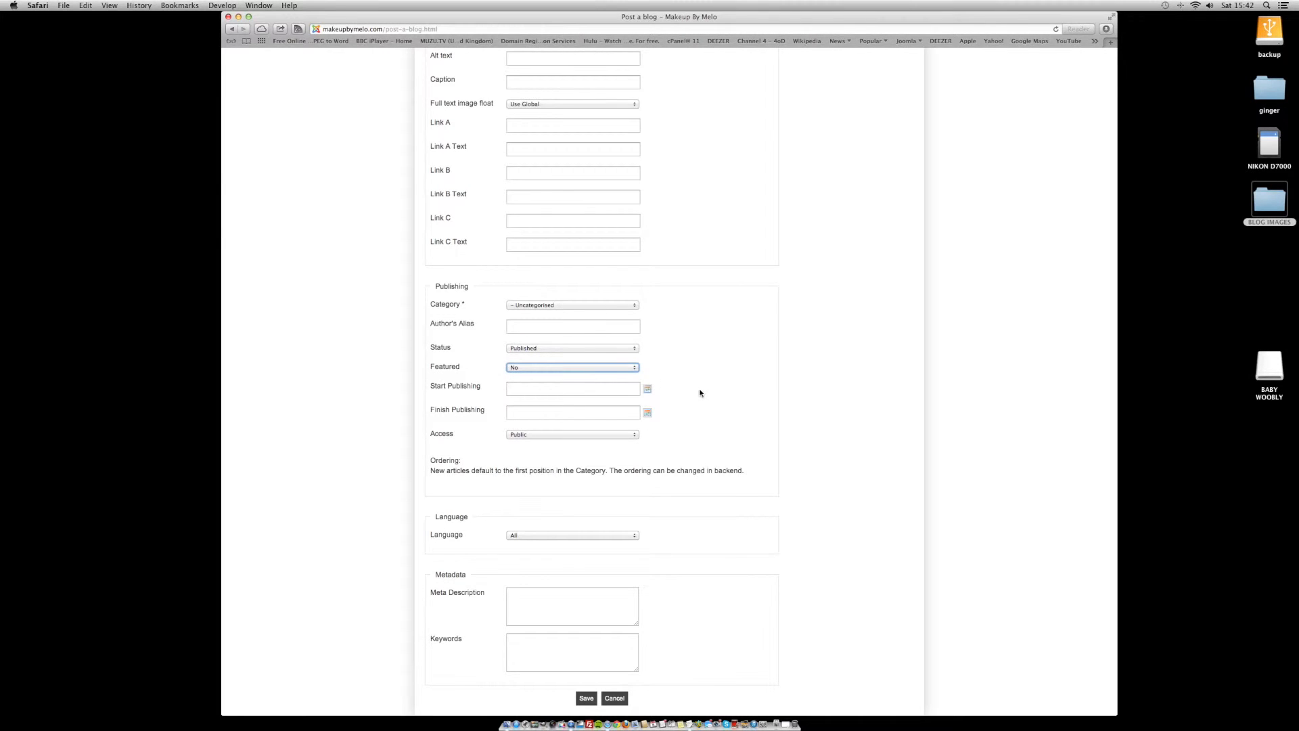
Step: Inspect the Start Publishing and Finish Publishing calendars without picking a date
scroll(733, 406, down, 2)
scroll(733, 406, down, 1)
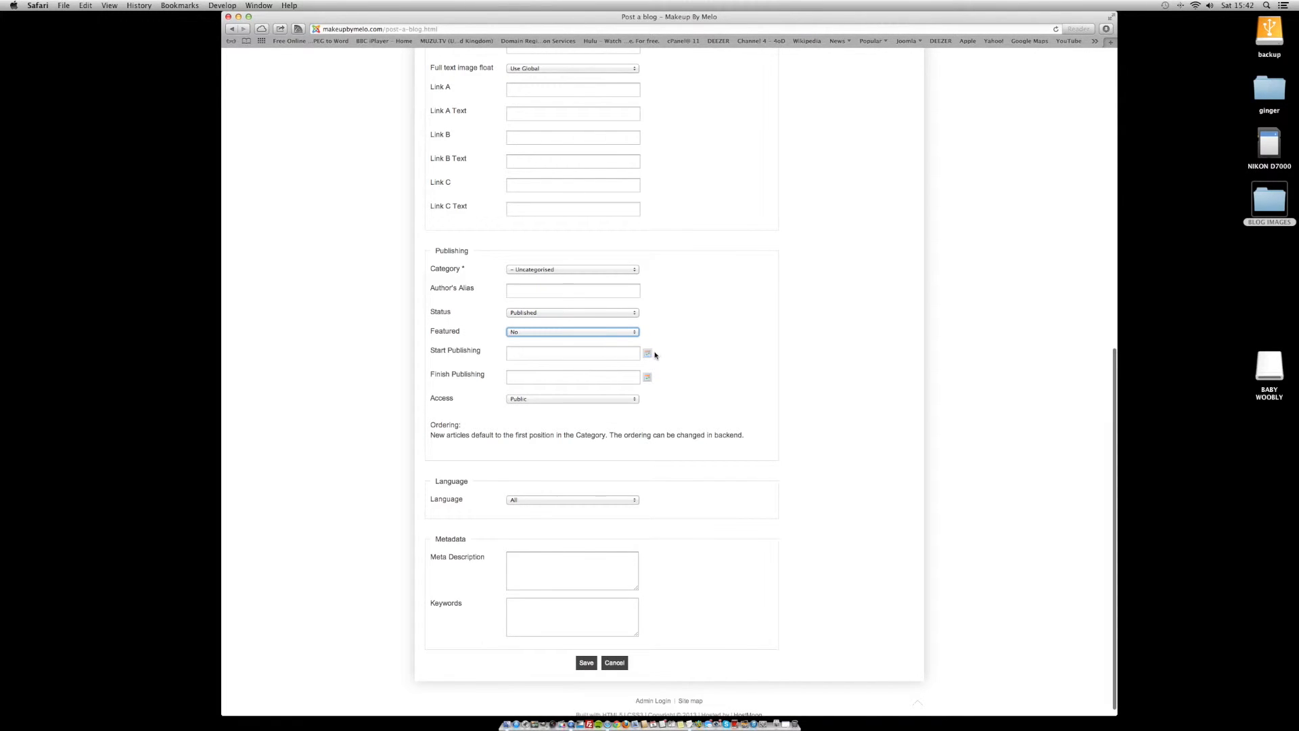
click(645, 371)
click(648, 353)
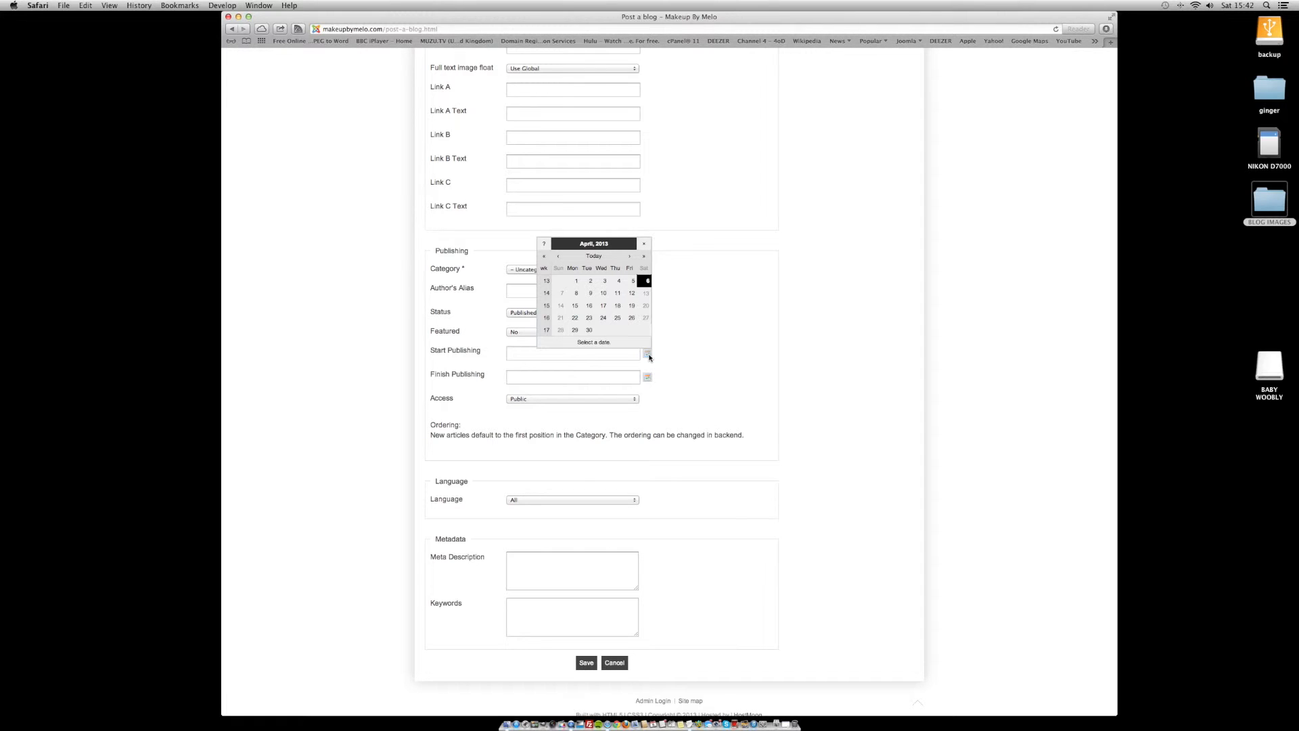
click(731, 296)
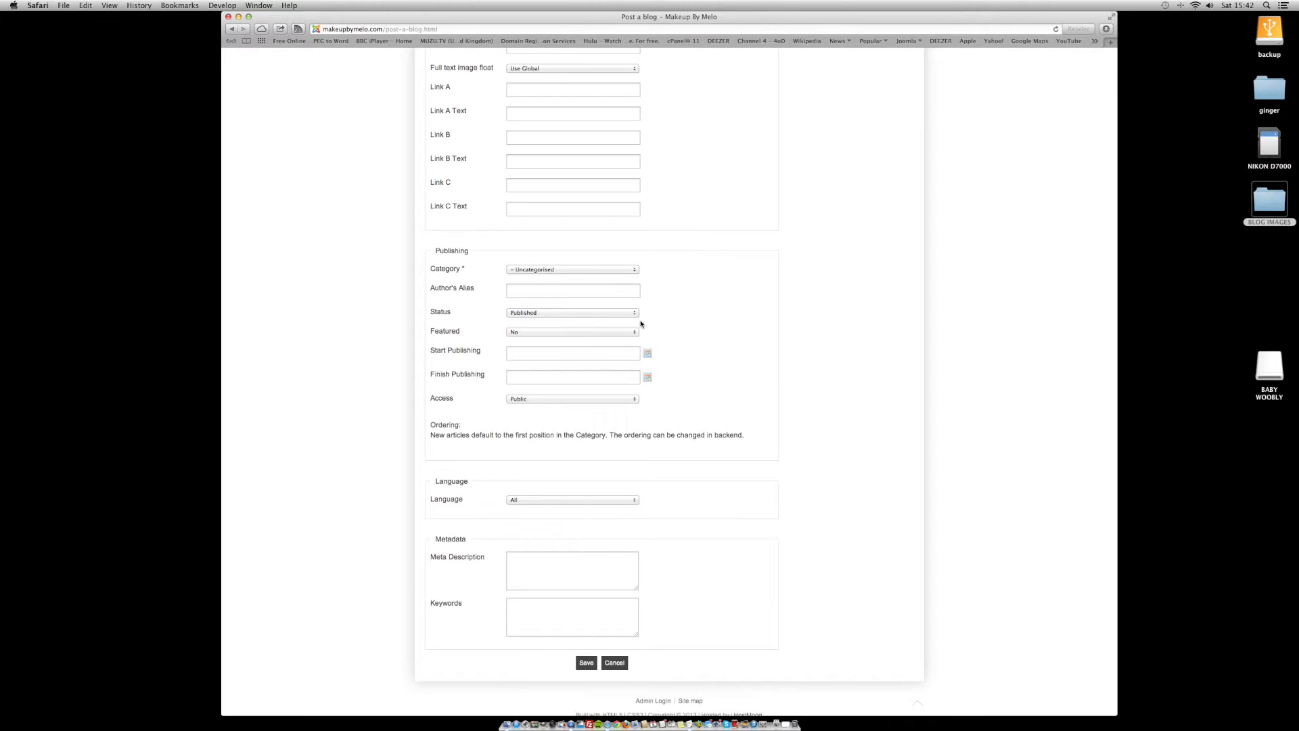
click(647, 378)
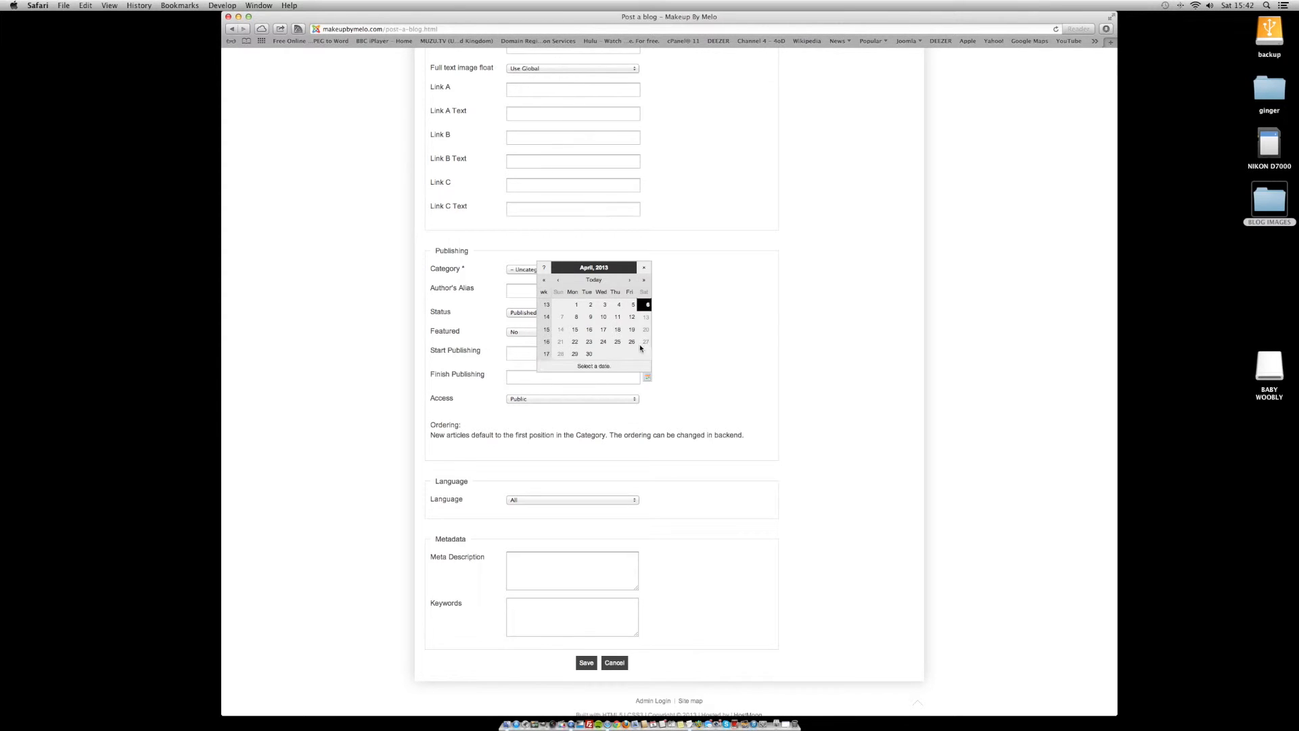
click(748, 358)
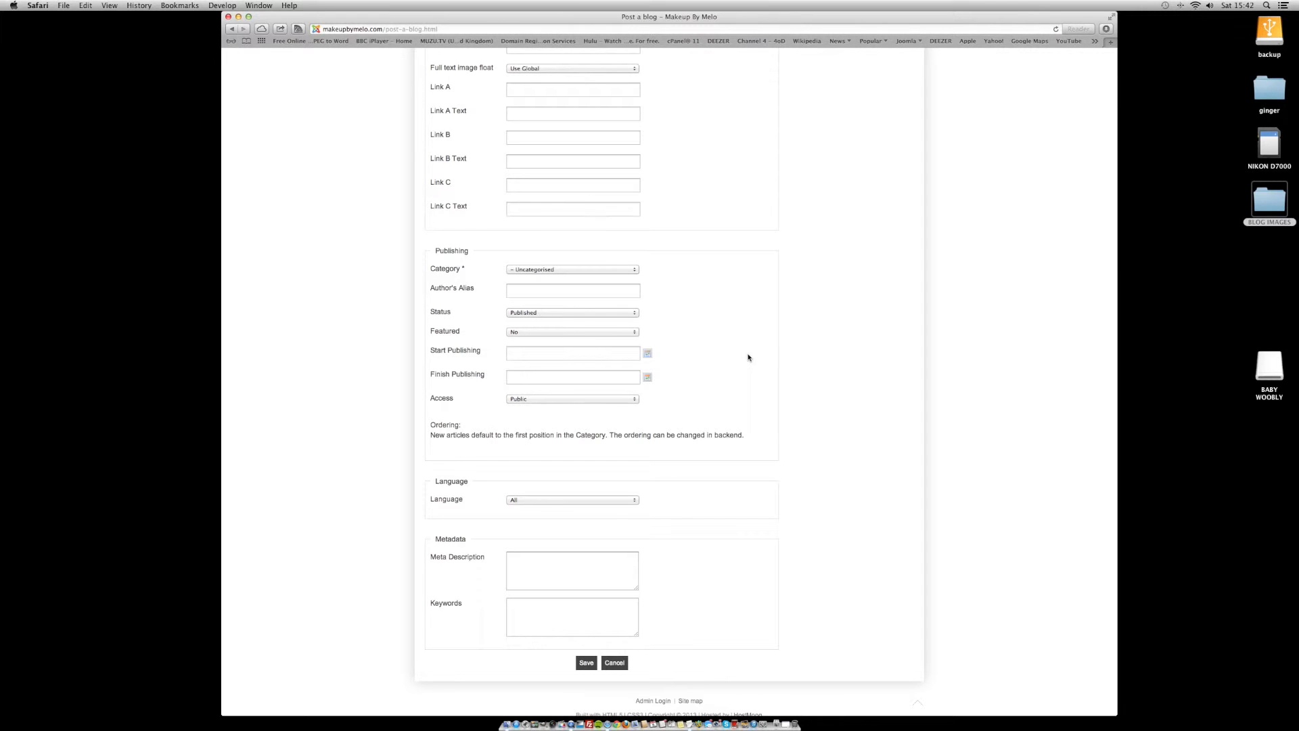
Step: Check the available Access levels without changing the setting, and view the Language and Metadata sections
click(622, 400)
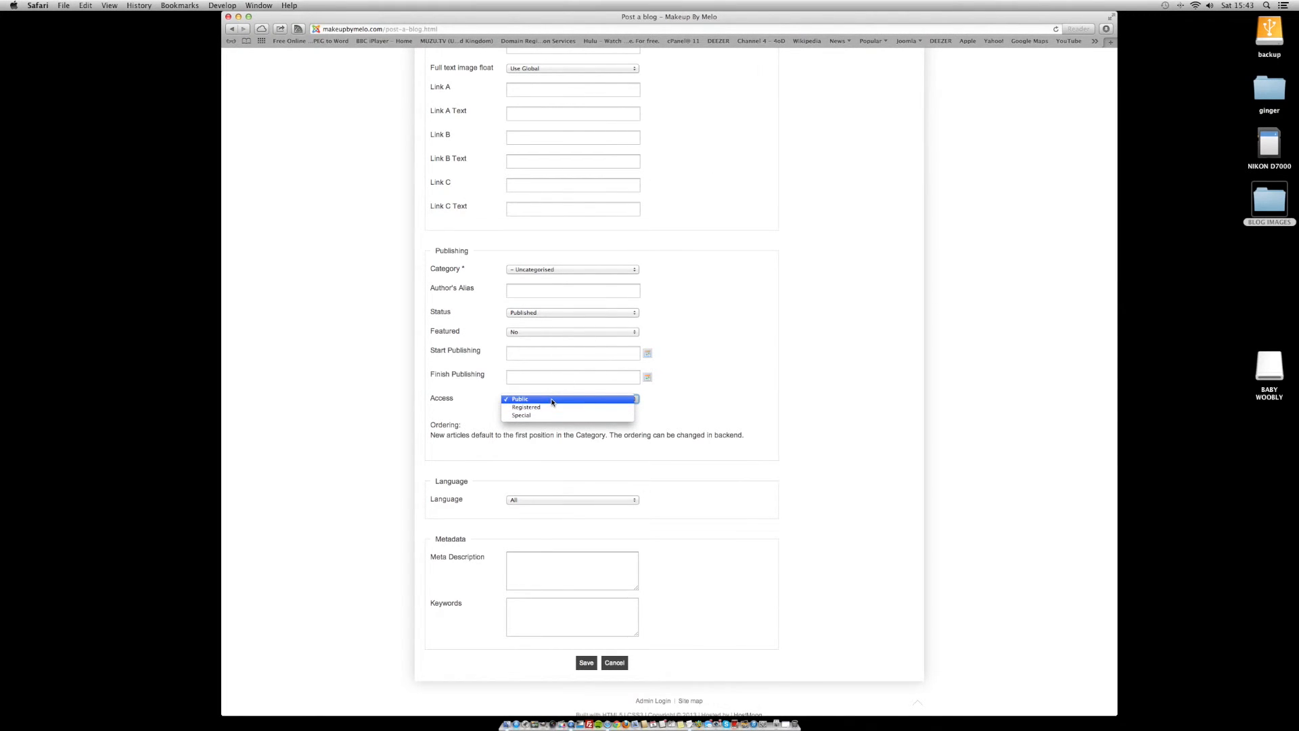
click(757, 416)
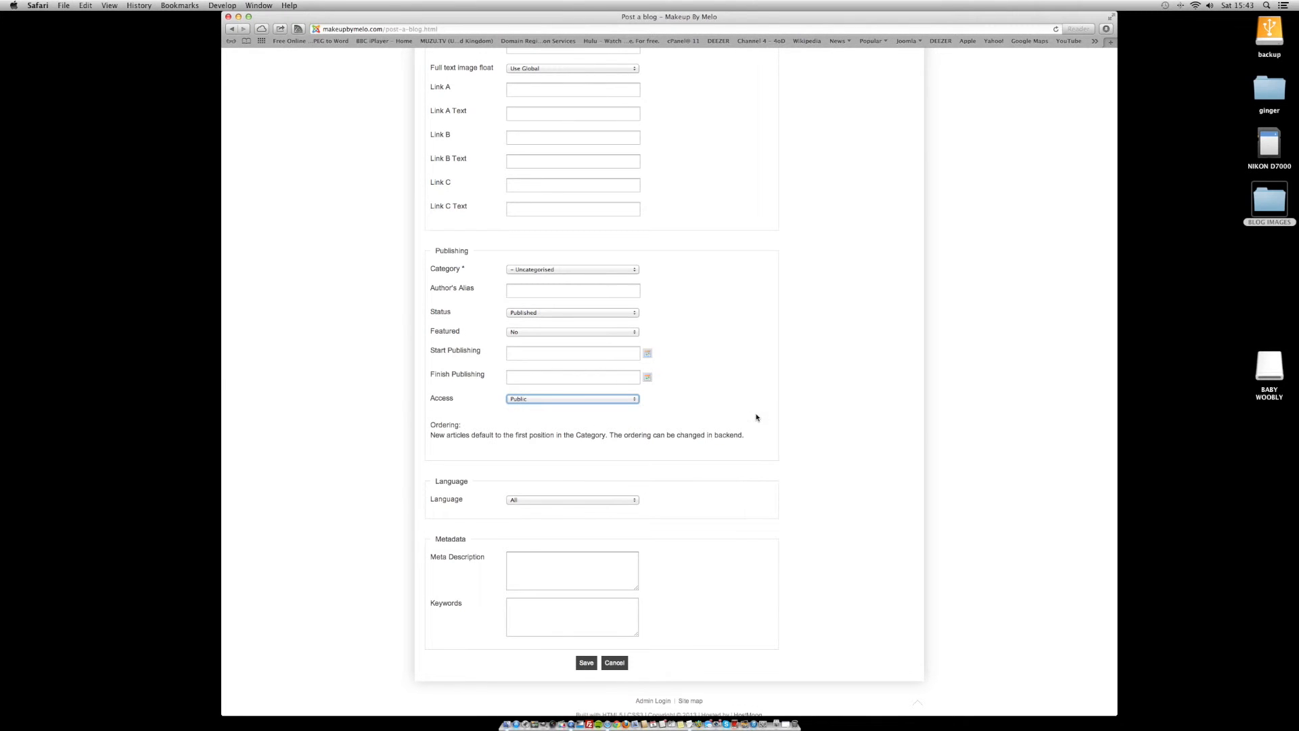
scroll(764, 566, down, 1)
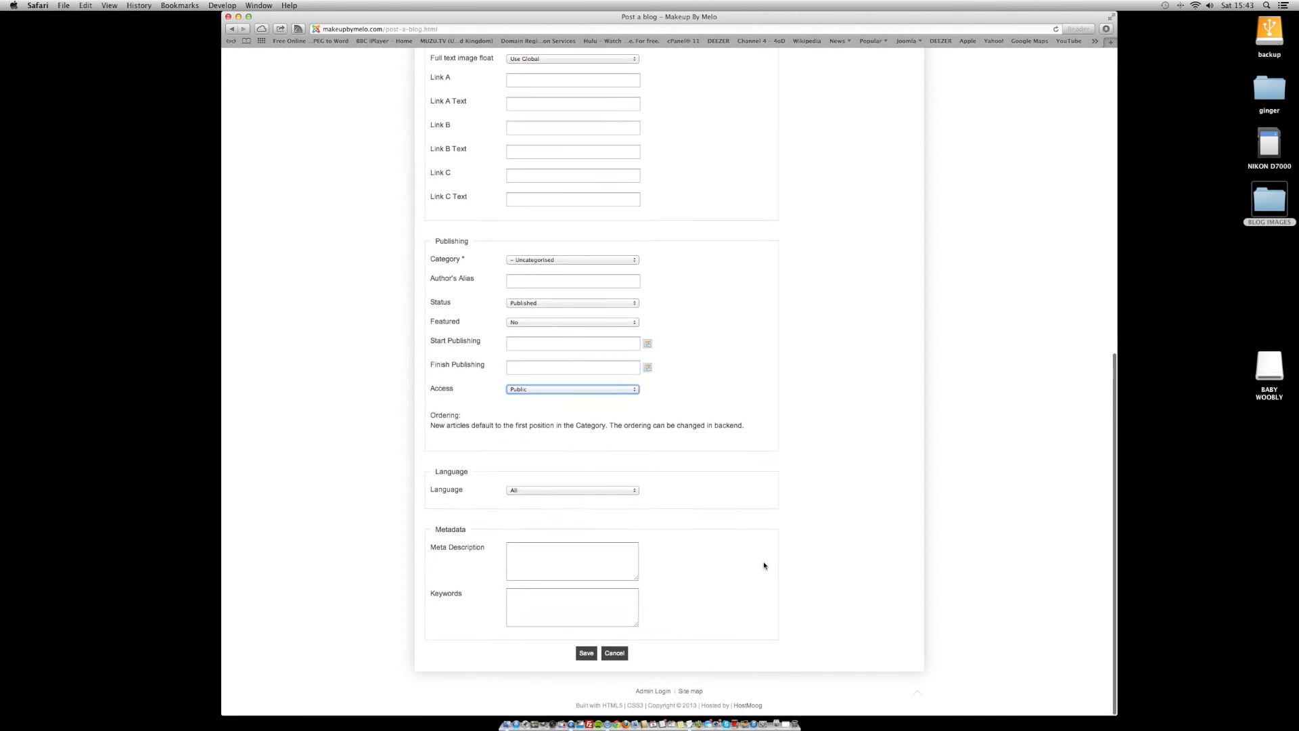
Step: Check the available Language choices without changing the setting, and examine the empty Meta Description and Keywords fields under Metadata
click(638, 492)
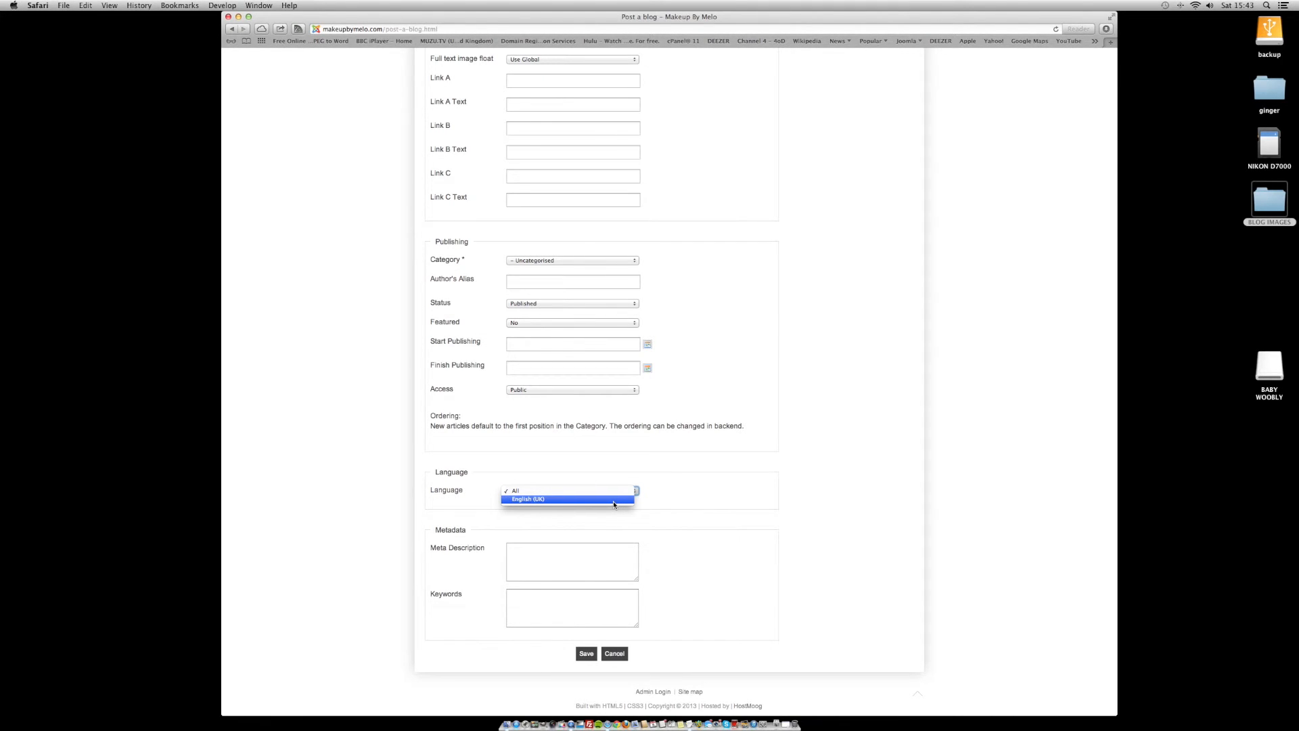
click(727, 514)
click(547, 571)
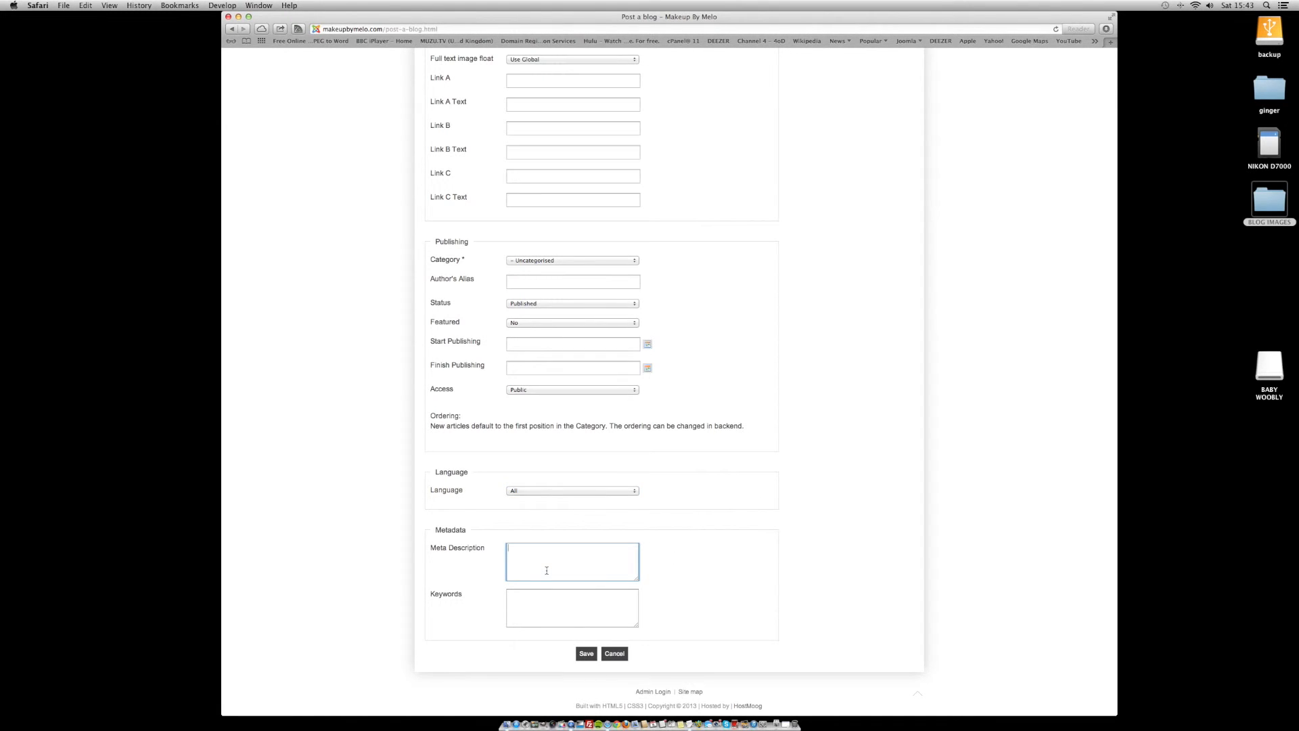
click(547, 607)
click(551, 557)
click(570, 611)
scroll(748, 421, up, 1)
scroll(748, 421, up, 8)
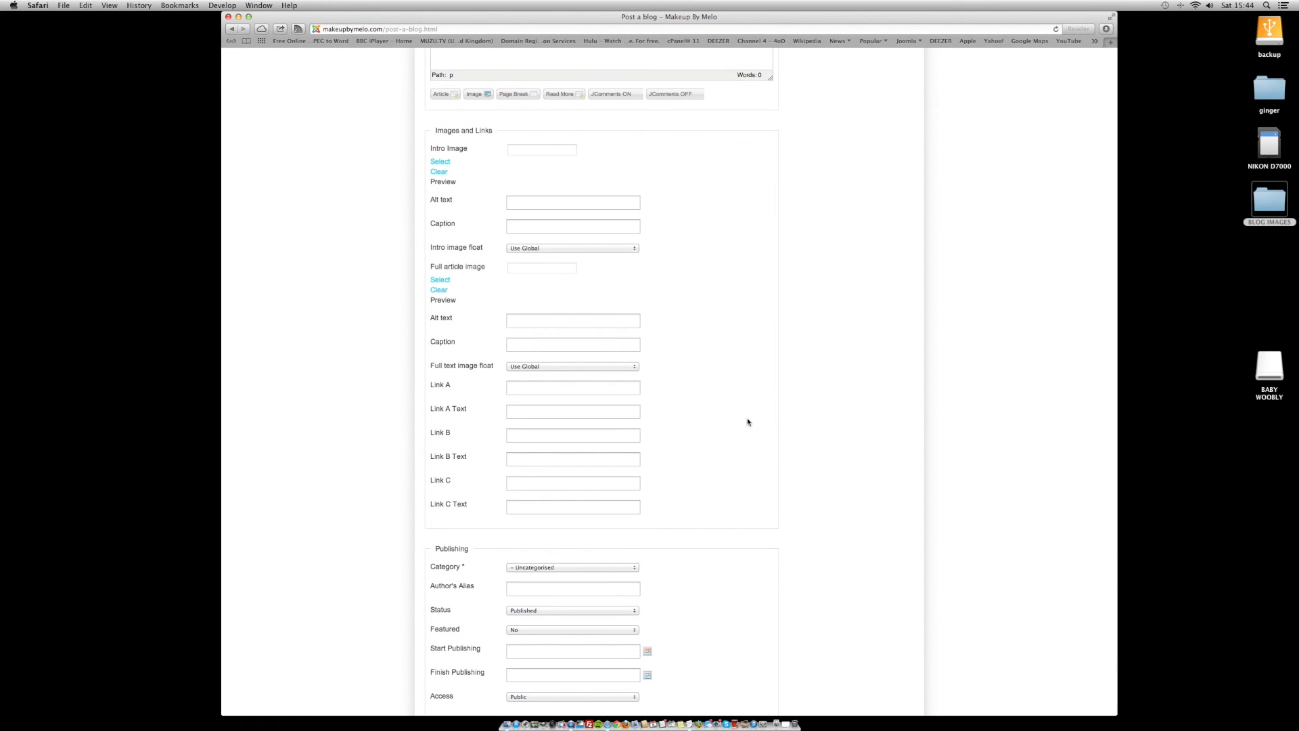
scroll(748, 421, down, 9)
click(608, 607)
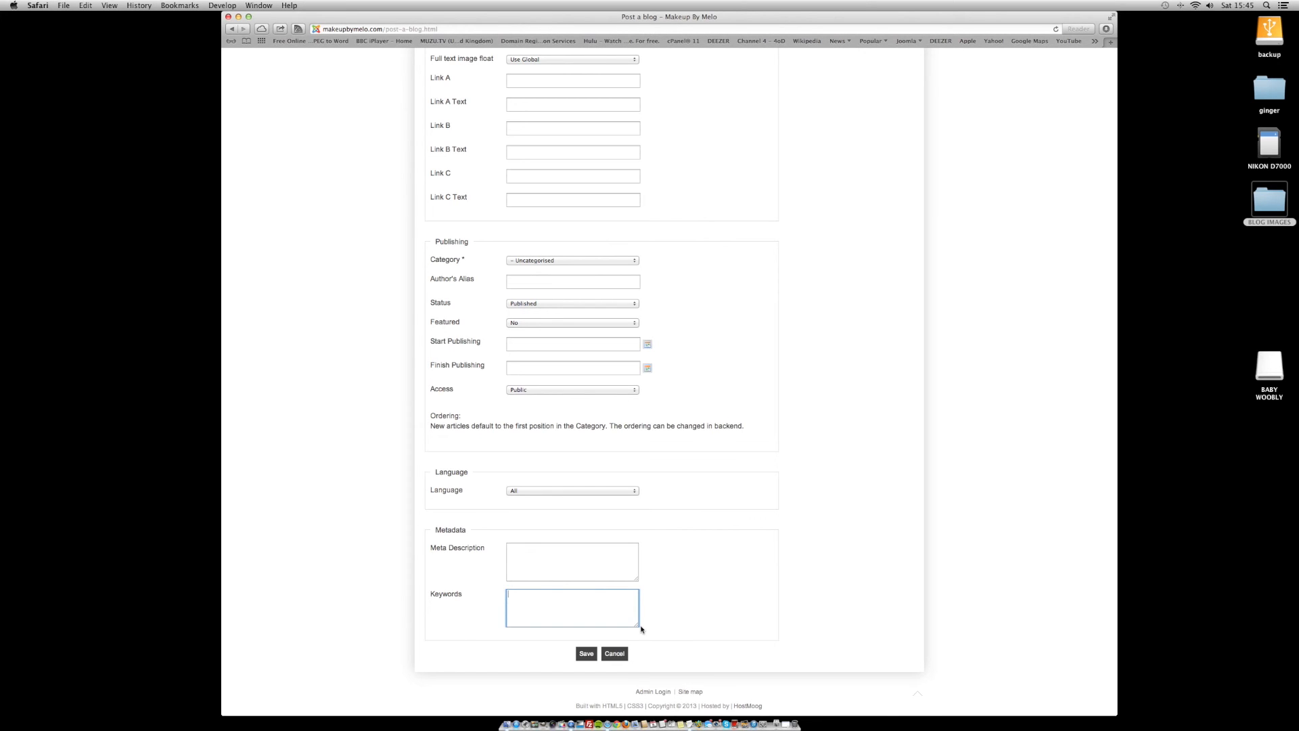
Step: Title the blog post "Melo shoots with Mario Testino" and leave its alias blank
scroll(642, 630, up, 1)
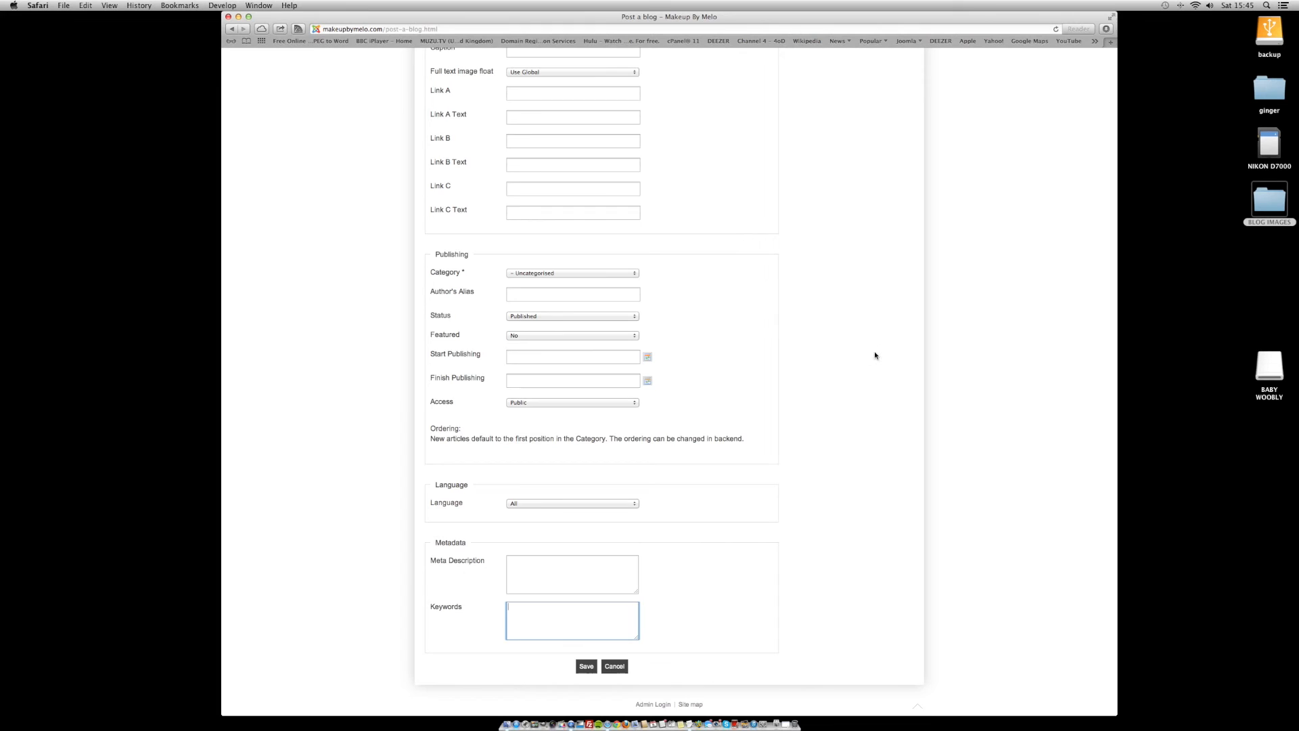
scroll(875, 356, up, 15)
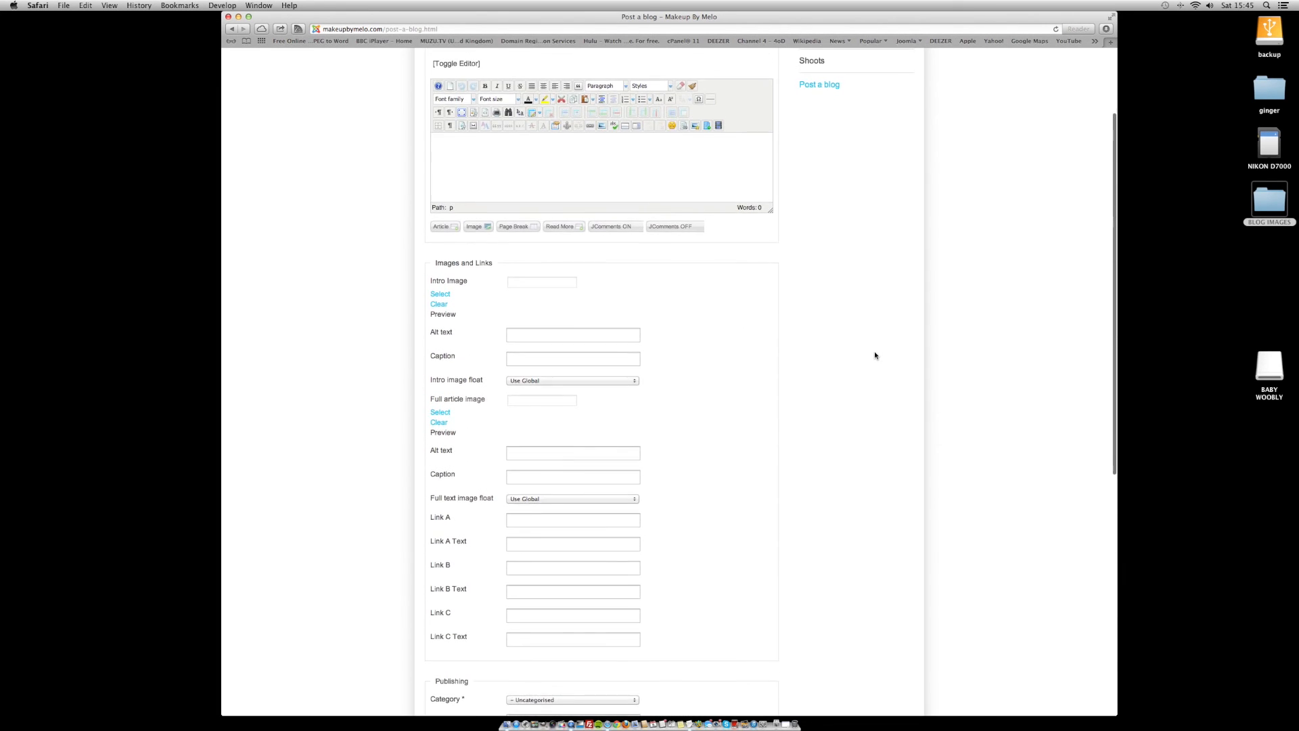
scroll(875, 356, down, 10)
scroll(875, 356, up, 8)
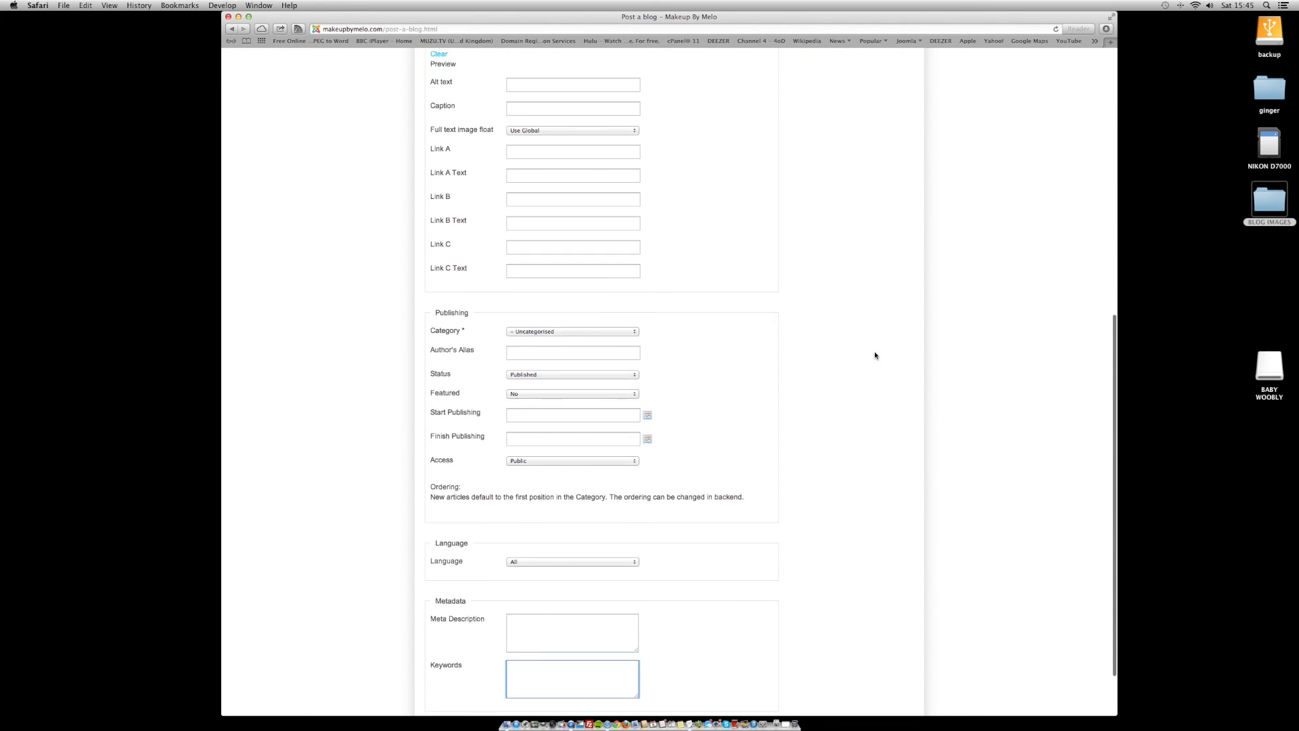
scroll(875, 355, down, 6)
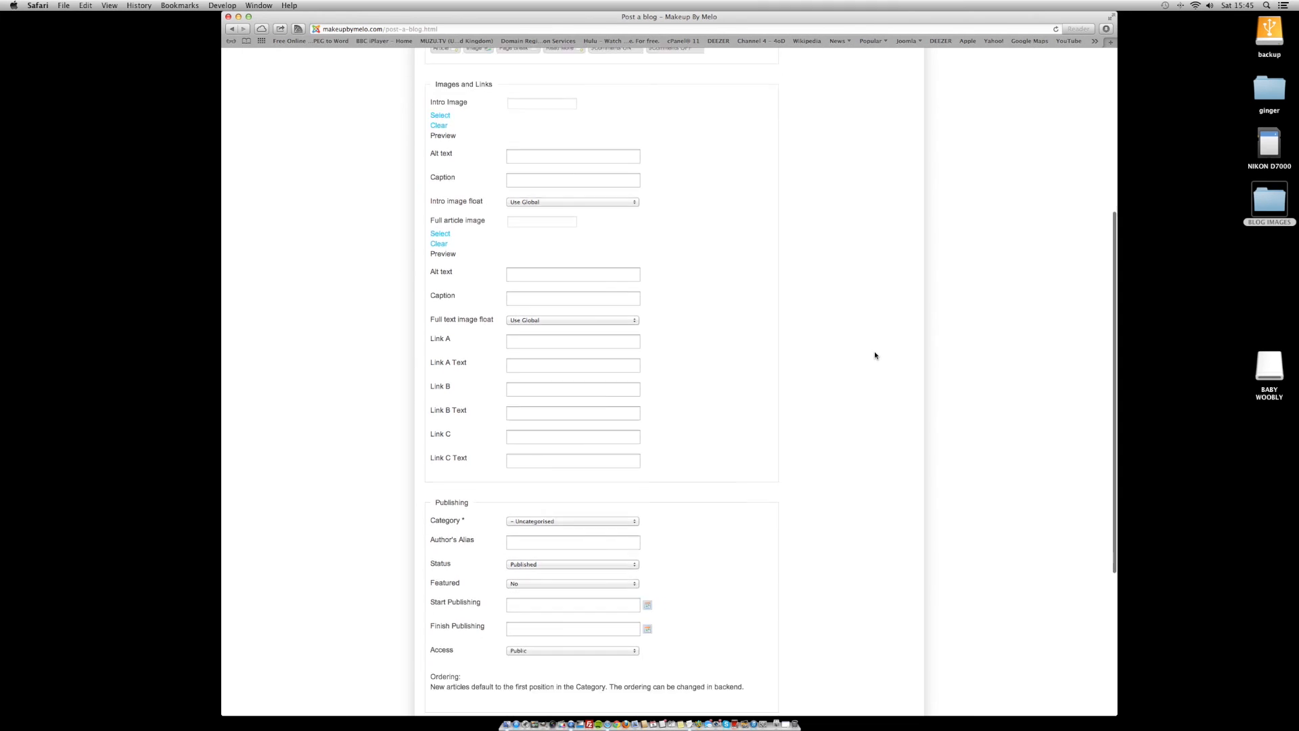
scroll(875, 355, up, 8)
scroll(875, 355, up, 5)
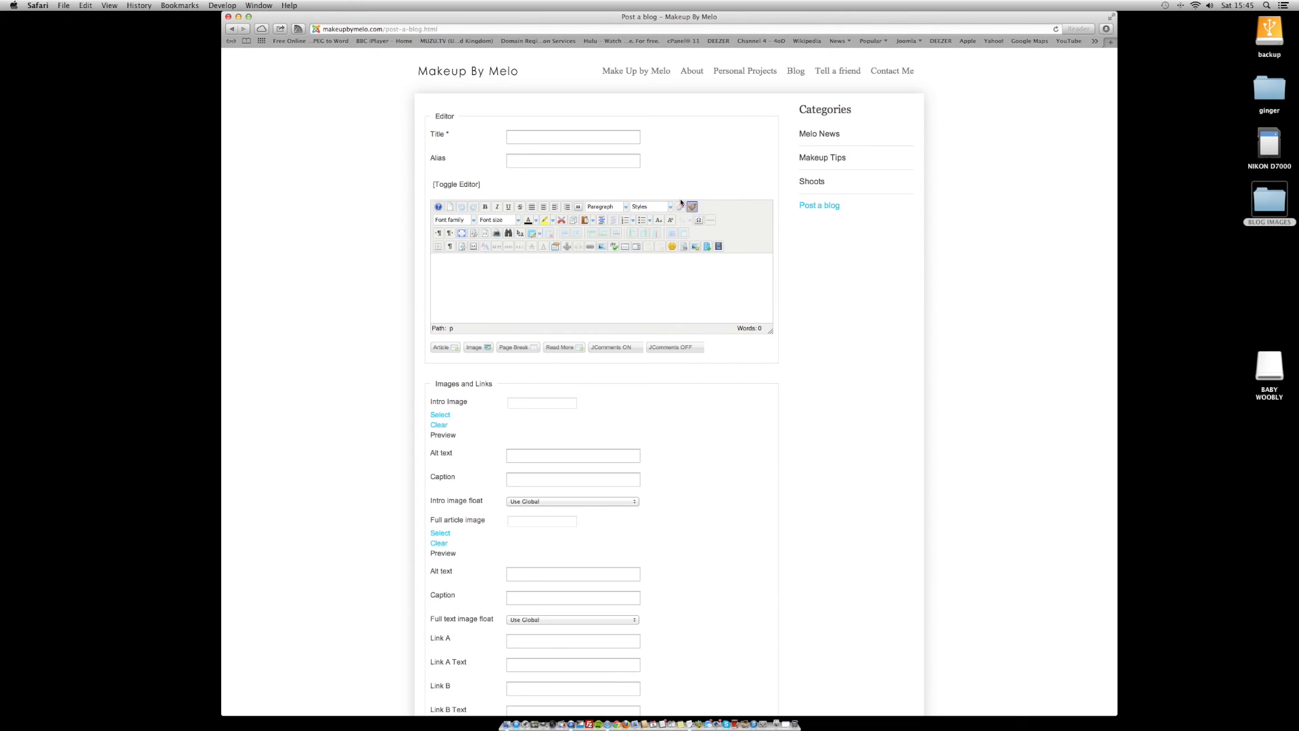
click(553, 141)
text(Melo shoots with Mario)
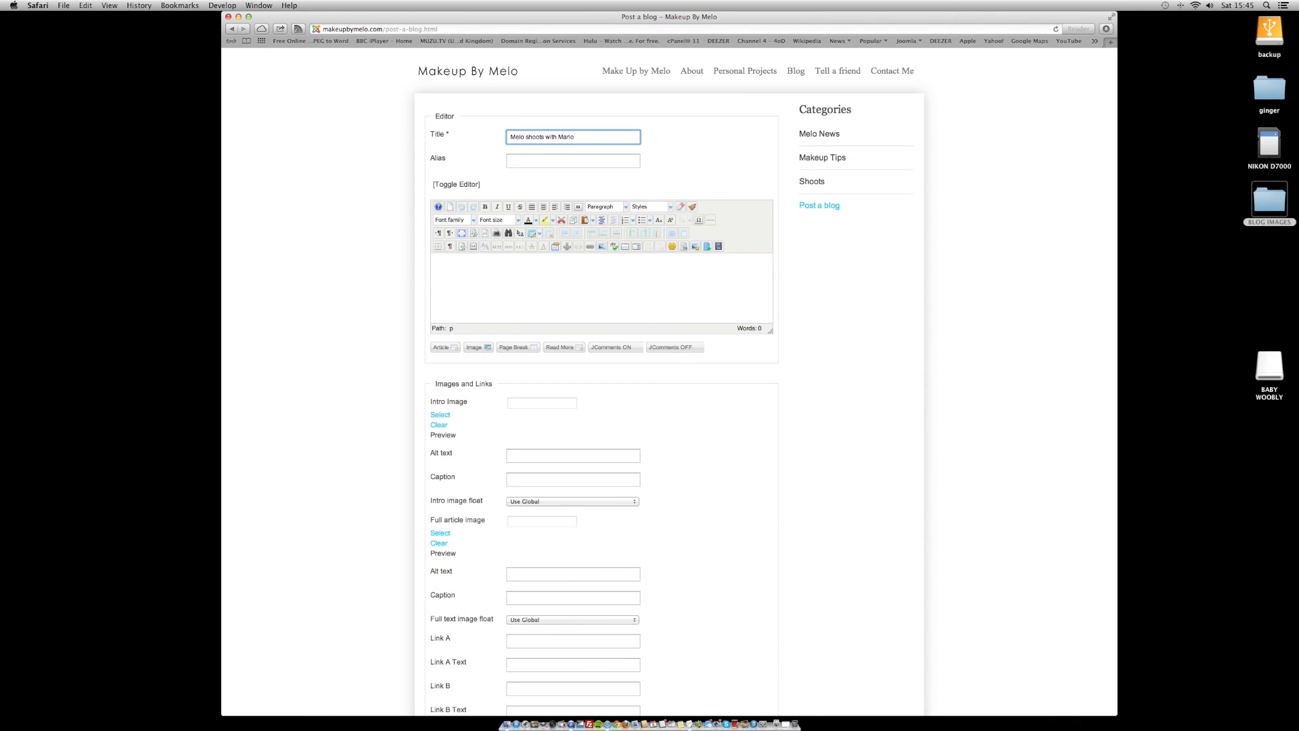
text( Testino)
click(528, 158)
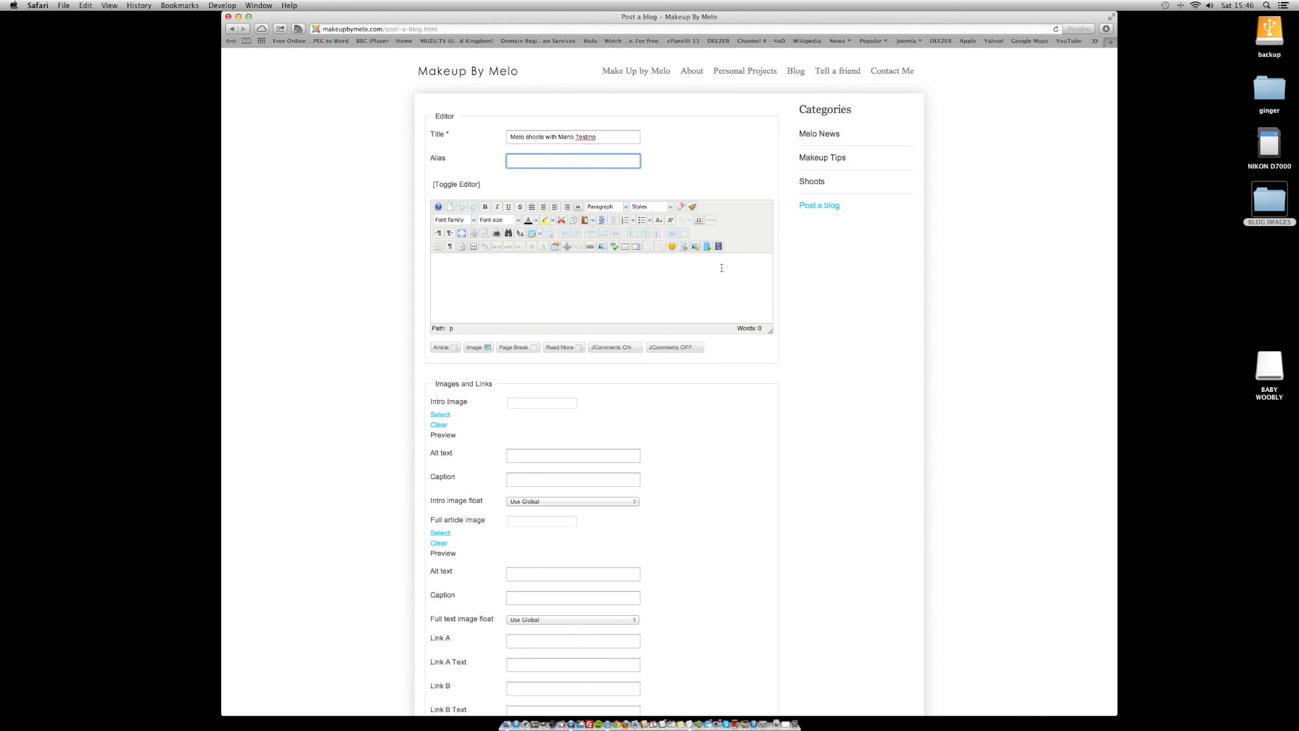
Step: Enlarge the article editor's writing area downward and place the cursor in it
click(723, 295)
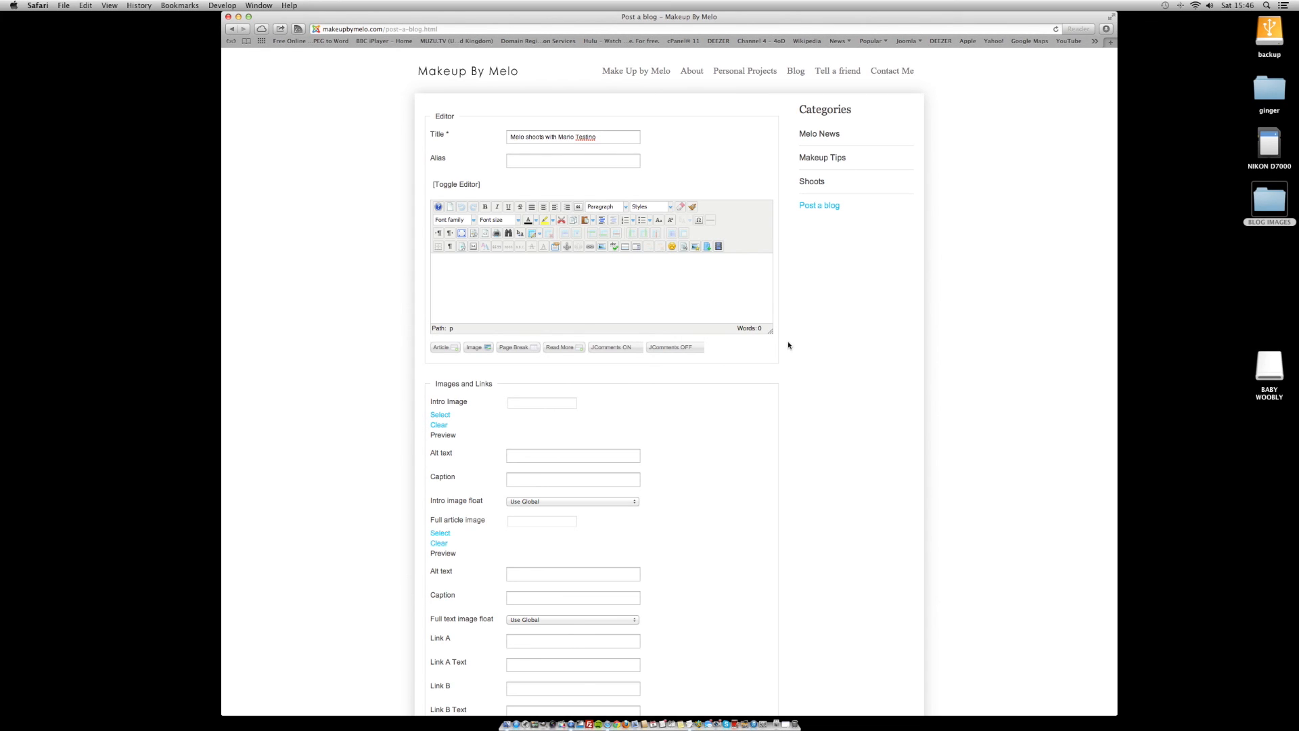
drag(772, 333, 772, 441)
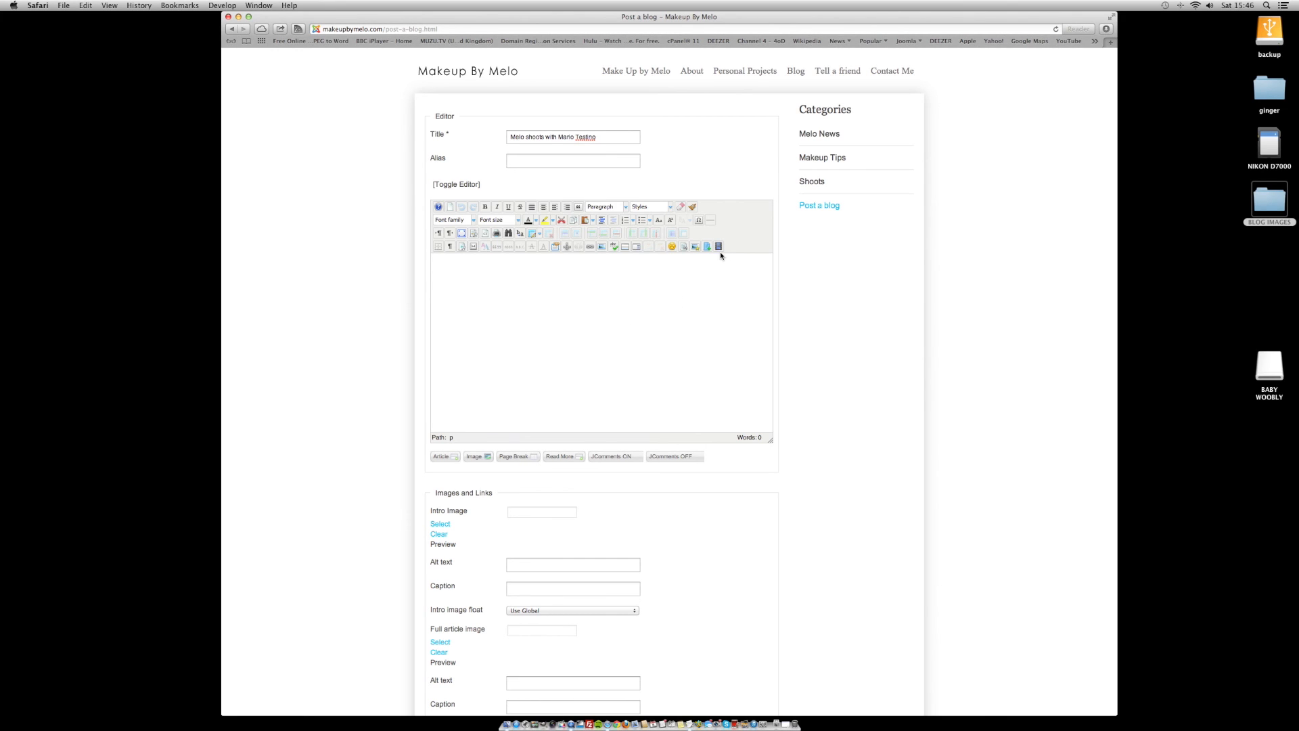
click(653, 314)
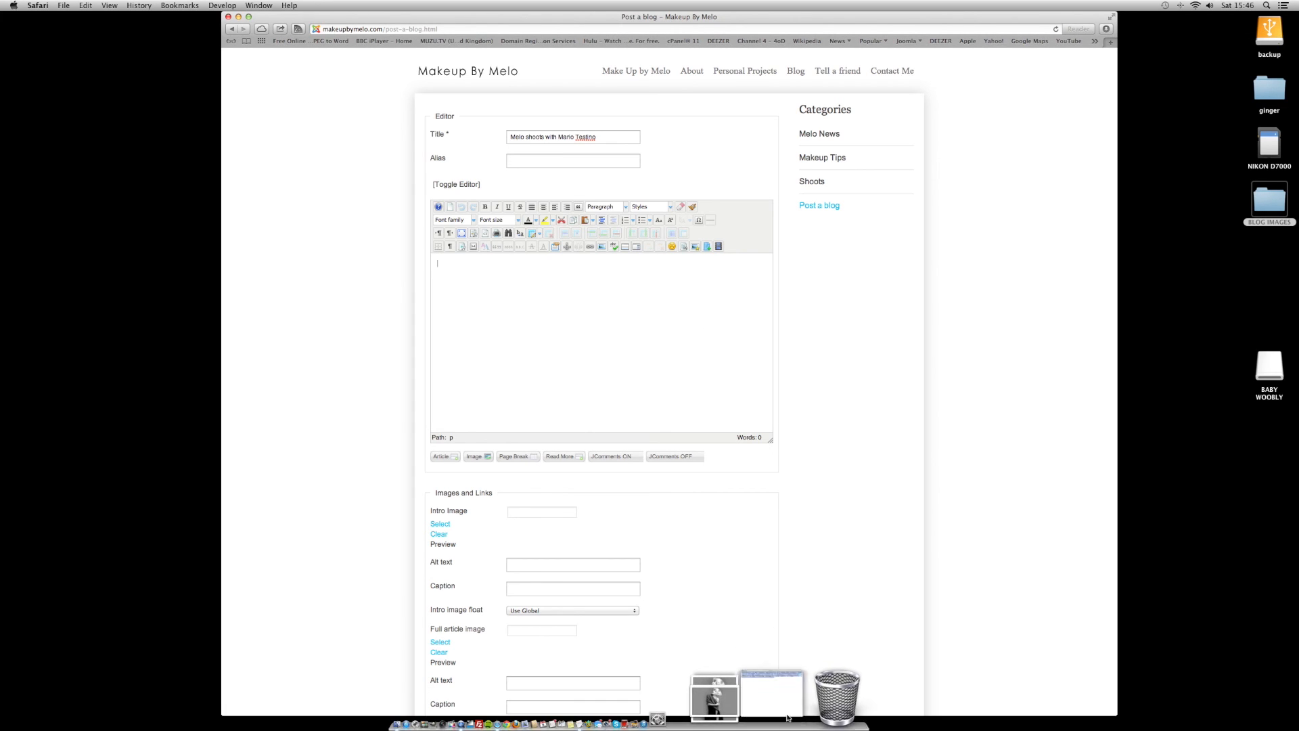
Step: Bring the Lorem ipsum paragraph from the minimized TextEdit document into the blog post's body text
click(787, 716)
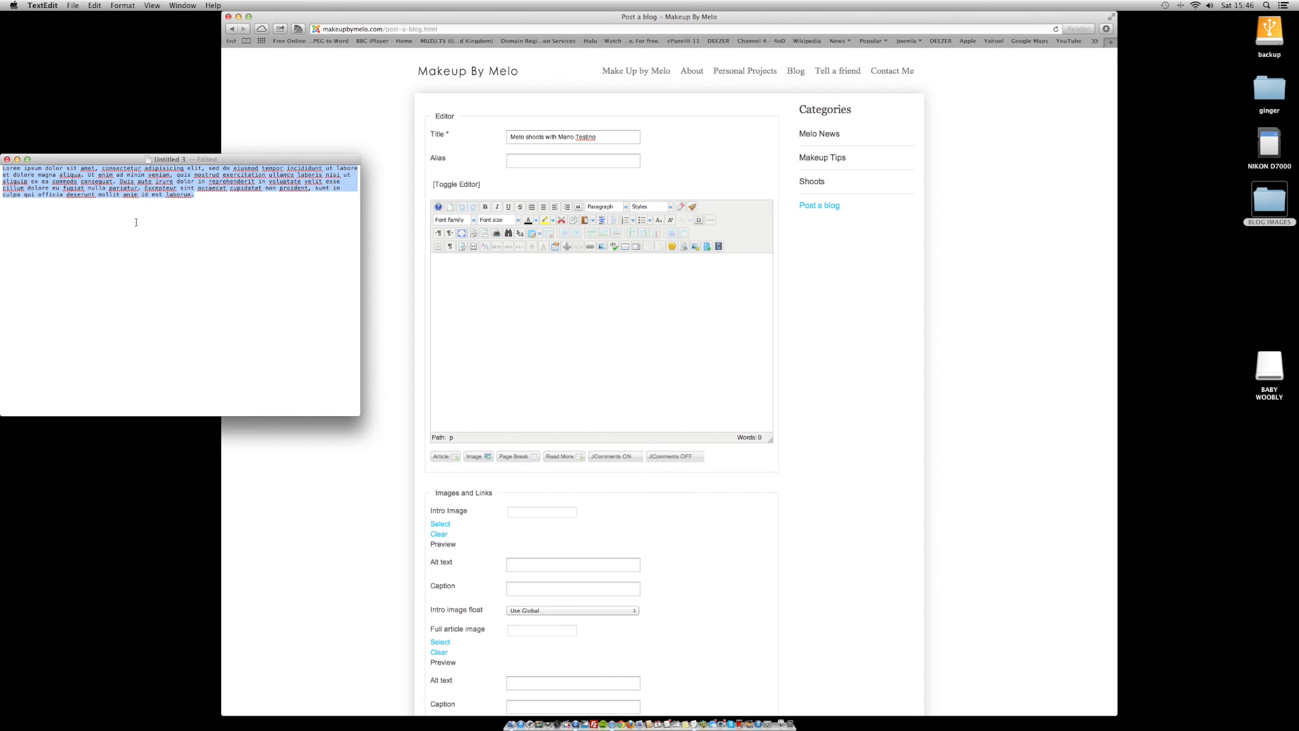
click(485, 295)
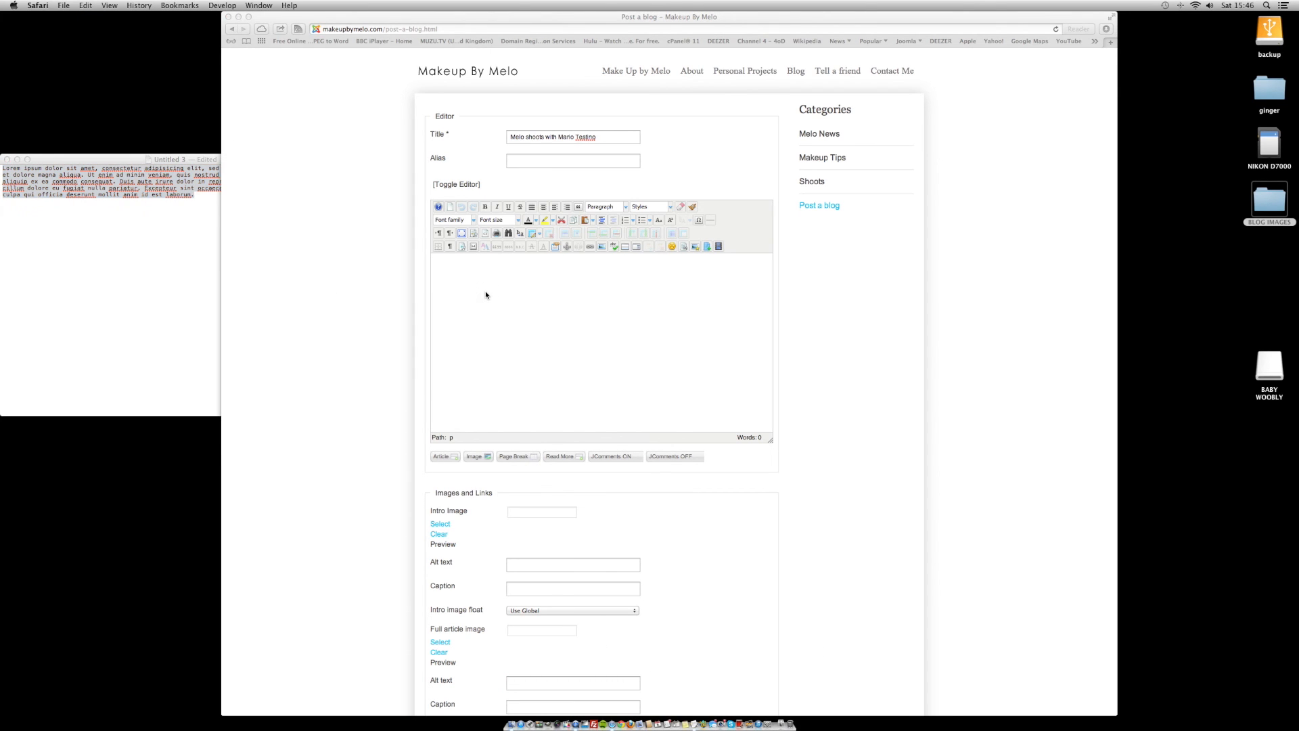
text(Lorem ipsum dolor sit amet, consectetur adipisicing elit, sed do eiusmod tempor incididunt ut labore et dolore magna aliqua. Ut enim ad minim veniam, quis nostrud exercitation ullamco laboris nisi ut aliquip ex ea commodo consequat. Duis aute irure dolor in reprehenderit in voluptate velit esse cillum dolore eu fugiat nulla pariatur. Excepteur sint occaecat cupidatat non proident, sunt in culpa qui officia deserunt mollit anim id est laborum.)
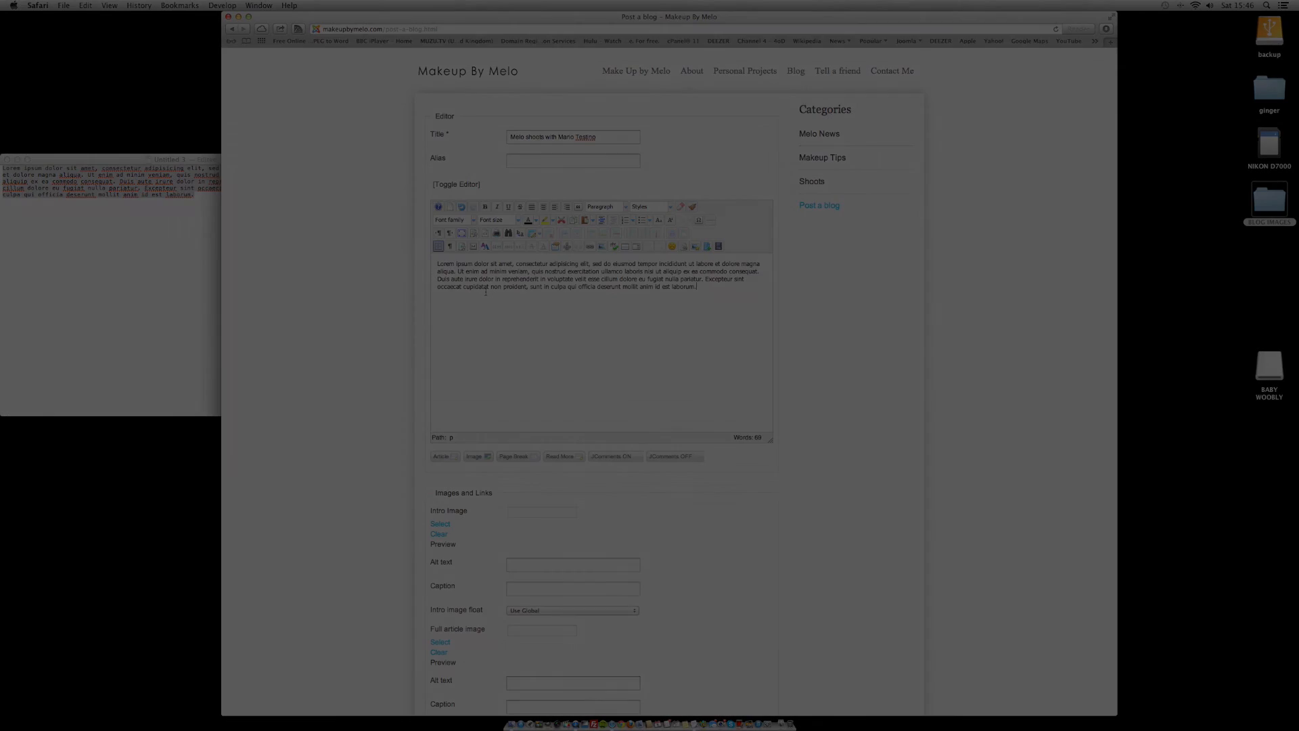